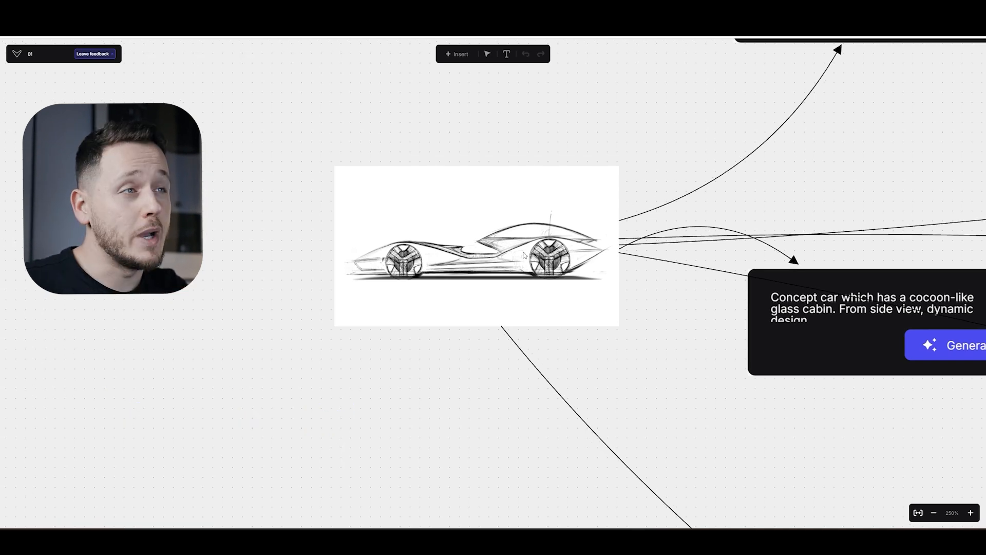
Examine the side-view concept car sketch and the prompt blocks linked to it.
{"action": "scroll", "coordinate": [512, 261], "scroll_direction": "up", "scroll_amount": 1}
{"action": "scroll", "coordinate": [511, 261], "scroll_direction": "right", "scroll_amount": 1}
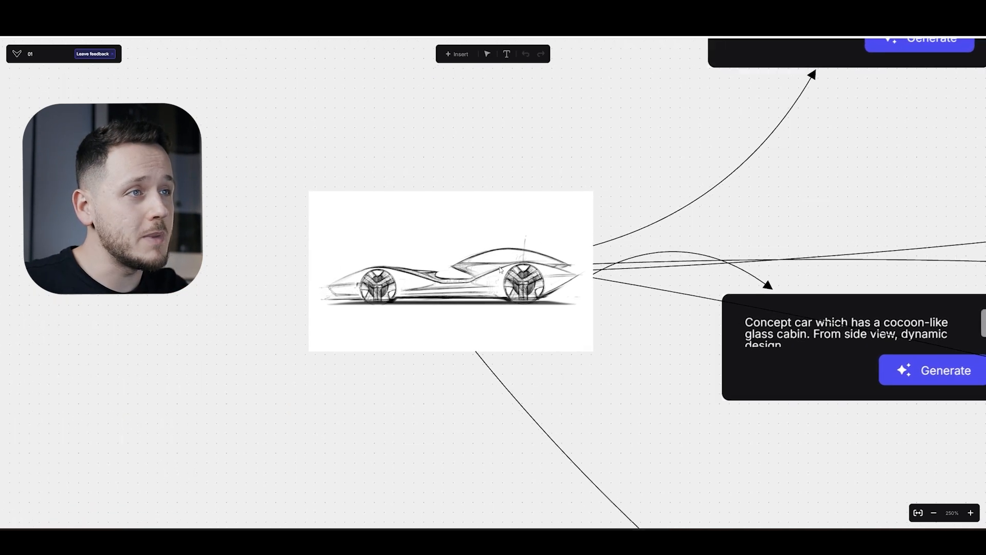
{"action": "scroll", "coordinate": [511, 261], "scroll_direction": "down", "scroll_amount": 1}
{"action": "left_click_drag", "start_coordinate": [496, 300], "coordinate": [503, 295]}
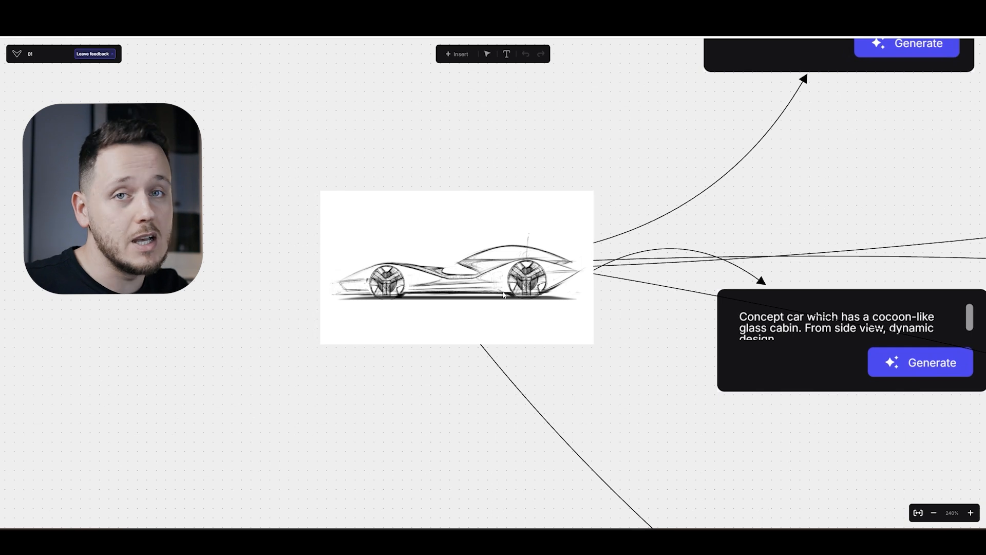
{"action": "scroll", "coordinate": [516, 286], "scroll_direction": "down", "scroll_amount": 3}
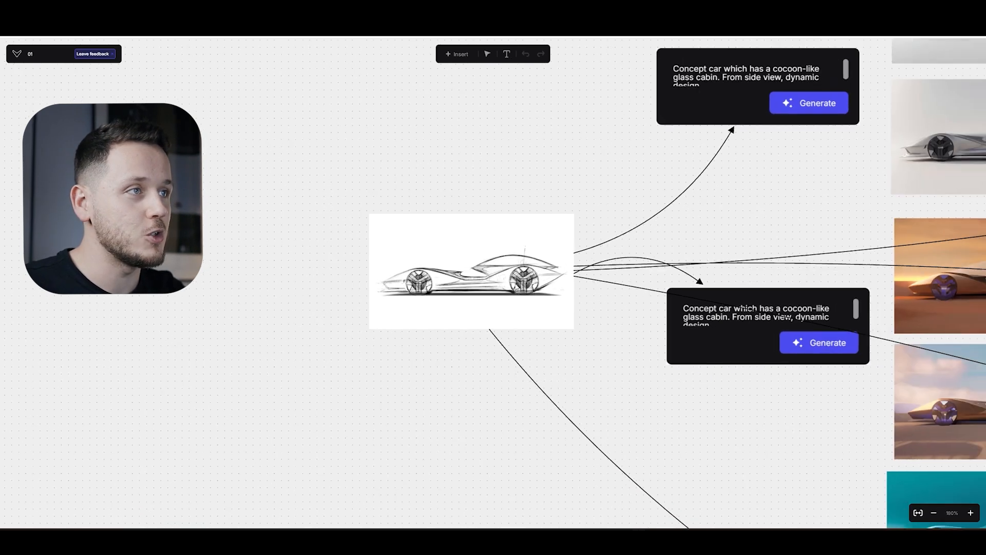
{"action": "scroll", "coordinate": [581, 284], "scroll_direction": "down", "scroll_amount": 2}
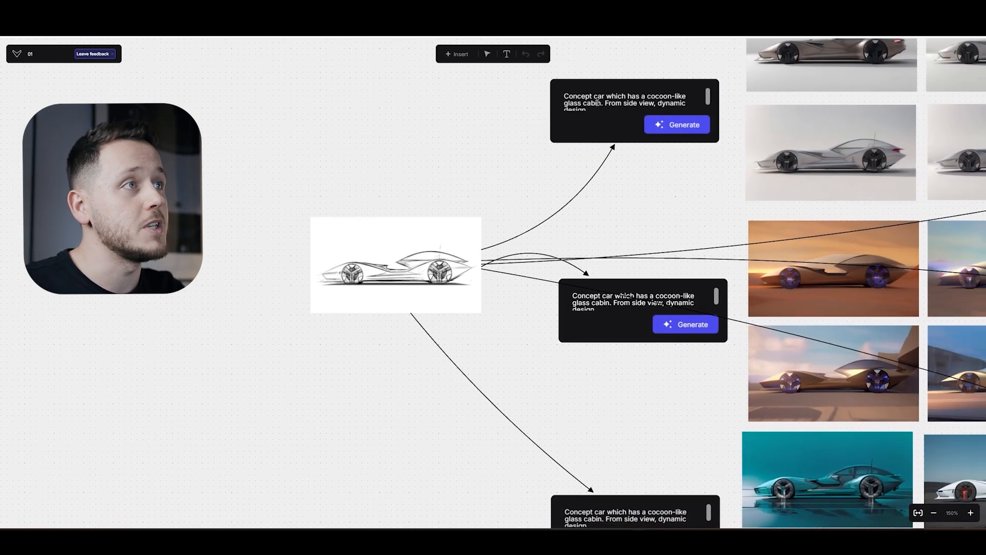
Check the render style of each of the three cocoon-cabin prompt blocks linked to the sketch.
{"action": "left_click", "coordinate": [597, 103]}
{"action": "scroll", "coordinate": [598, 282], "scroll_direction": "down", "scroll_amount": 1}
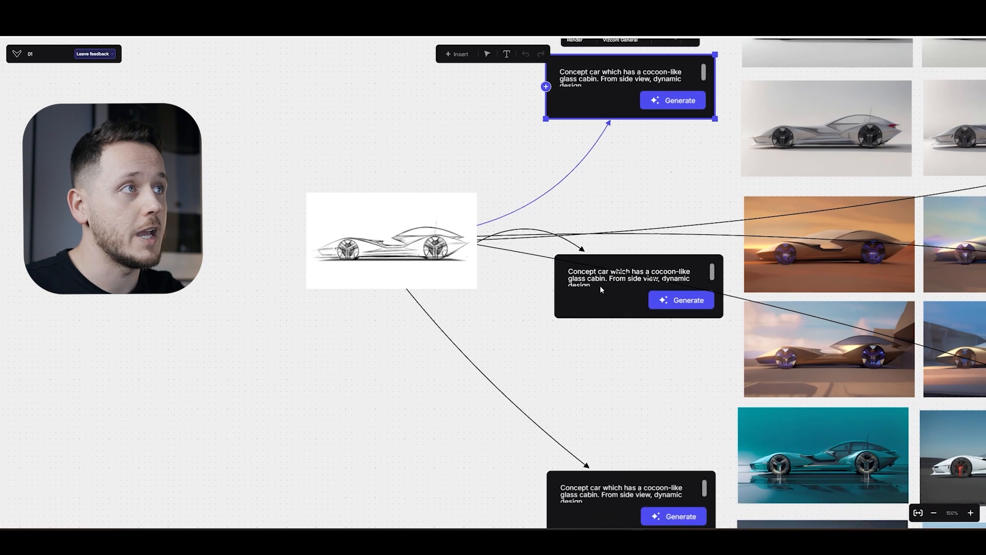
{"action": "scroll", "coordinate": [596, 231], "scroll_direction": "up", "scroll_amount": 3}
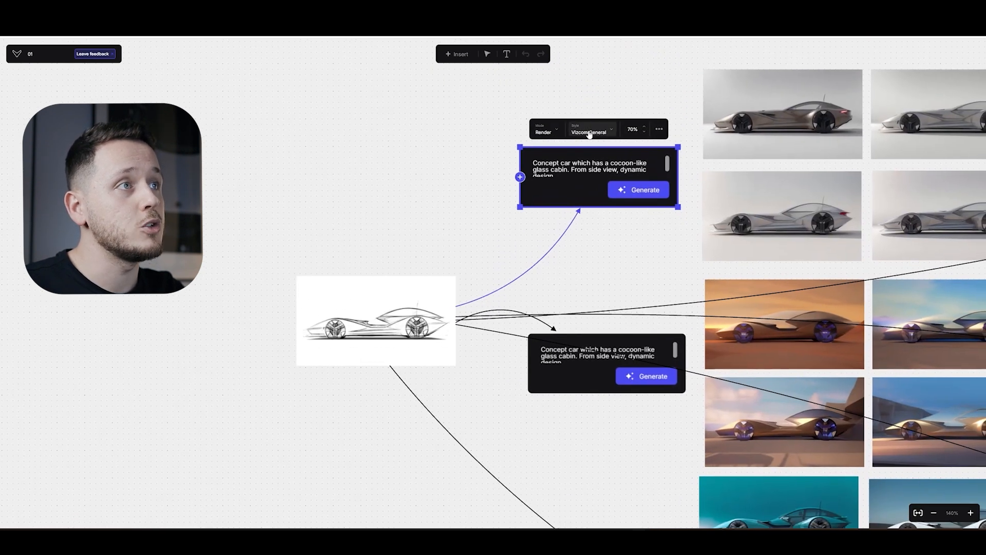
{"action": "scroll", "coordinate": [587, 337], "scroll_direction": "down", "scroll_amount": 3}
{"action": "left_click", "coordinate": [551, 256]}
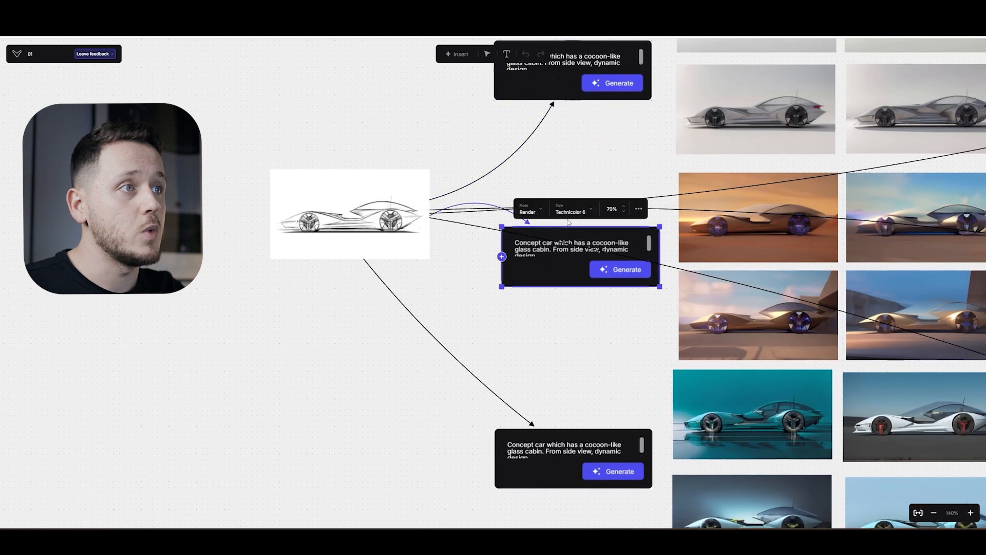
{"action": "scroll", "coordinate": [589, 401], "scroll_direction": "down", "scroll_amount": 3}
{"action": "left_click", "coordinate": [530, 348]}
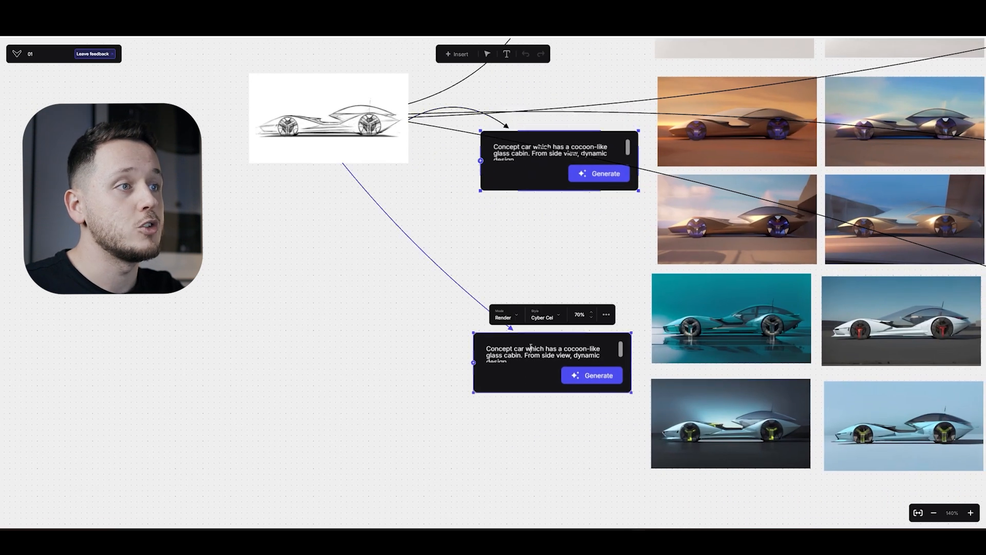
Examine the car renders beside the Cyber Cel prompt block up close.
{"action": "scroll", "coordinate": [538, 304], "scroll_direction": "up", "scroll_amount": 1}
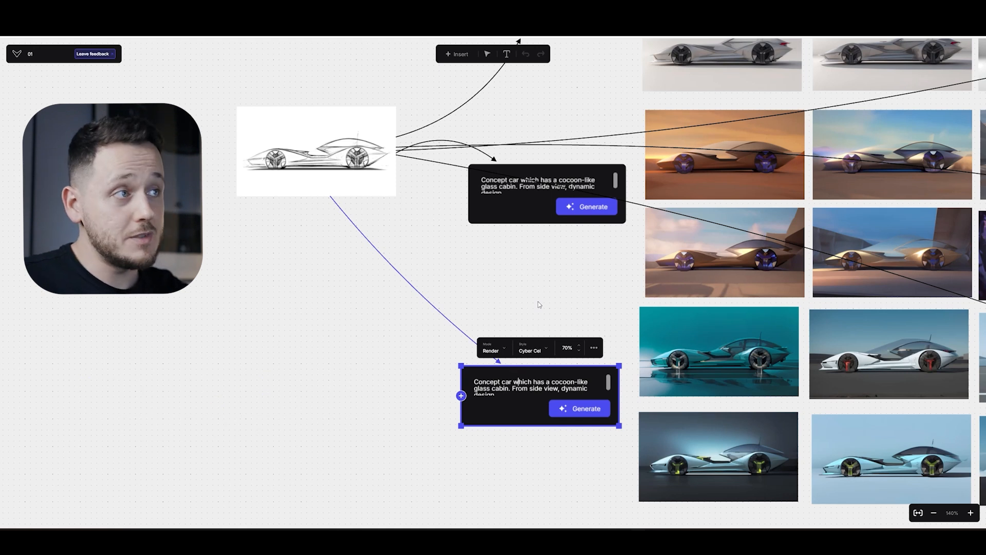
{"action": "scroll", "coordinate": [591, 308], "scroll_direction": "down", "scroll_amount": 2}
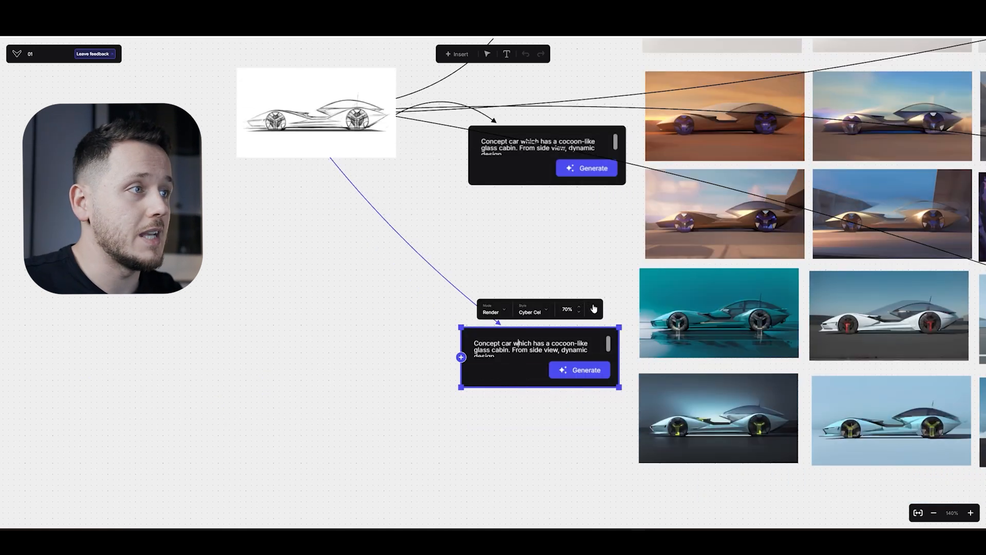
{"action": "scroll", "coordinate": [594, 308], "scroll_direction": "right", "scroll_amount": 4}
{"action": "scroll", "coordinate": [594, 323], "scroll_direction": "up", "scroll_amount": 5}
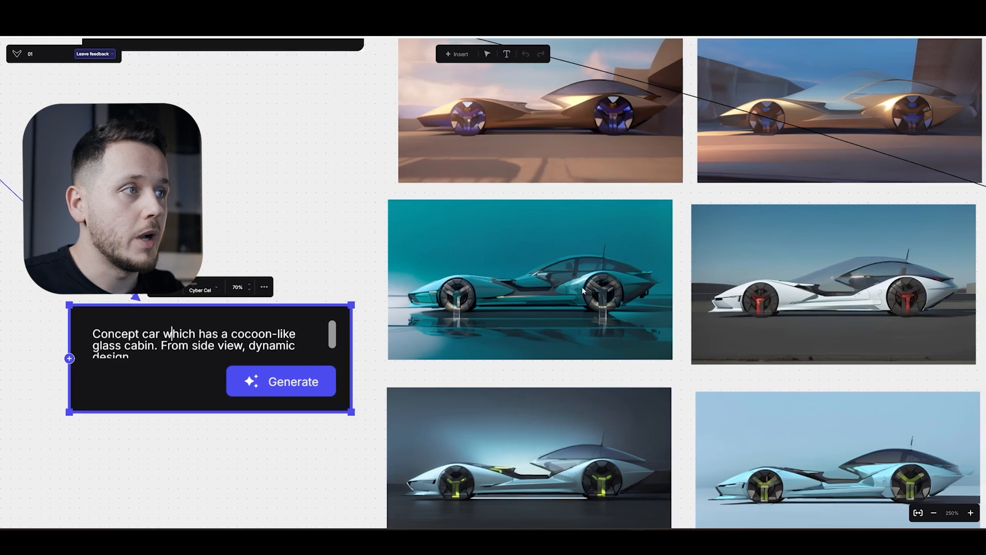
{"action": "scroll", "coordinate": [593, 282], "scroll_direction": "down", "scroll_amount": 5}
{"action": "scroll", "coordinate": [461, 207], "scroll_direction": "up", "scroll_amount": 3}
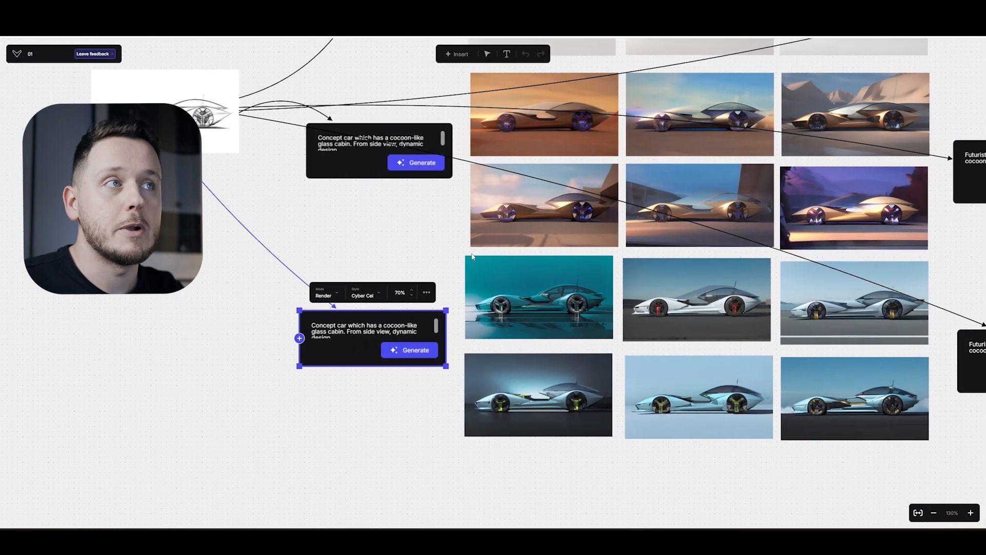
Select the Vizcom General prompt block and examine the first of its studio car renders, the brown-bodied one, up close.
{"action": "scroll", "coordinate": [483, 257], "scroll_direction": "down", "scroll_amount": 1}
{"action": "left_click", "coordinate": [431, 95]}
{"action": "left_click_drag", "start_coordinate": [452, 205], "coordinate": [519, 245]}
{"action": "scroll", "coordinate": [493, 231], "scroll_direction": "up", "scroll_amount": 2}
{"action": "left_click_drag", "start_coordinate": [794, 184], "coordinate": [515, 275]}
{"action": "scroll", "coordinate": [515, 274], "scroll_direction": "up", "scroll_amount": 3}
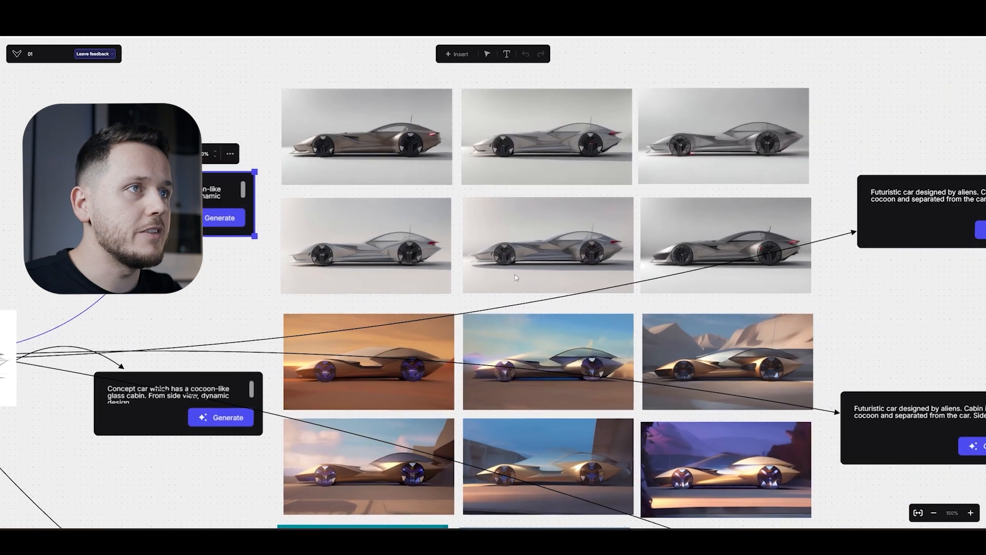
{"action": "scroll", "coordinate": [530, 239], "scroll_direction": "up", "scroll_amount": 3}
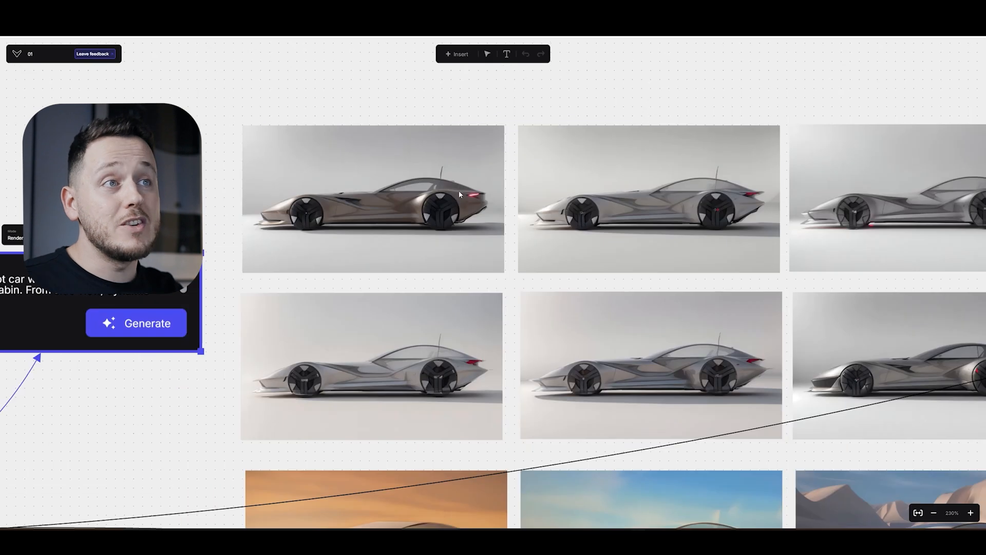
{"action": "scroll", "coordinate": [458, 193], "scroll_direction": "up", "scroll_amount": 2}
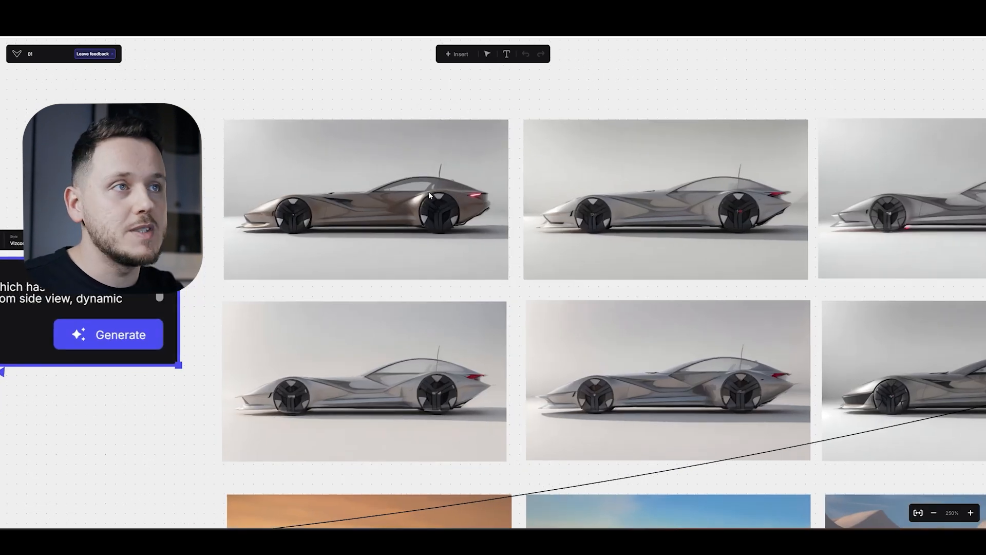
{"action": "left_click_drag", "start_coordinate": [432, 198], "coordinate": [437, 203]}
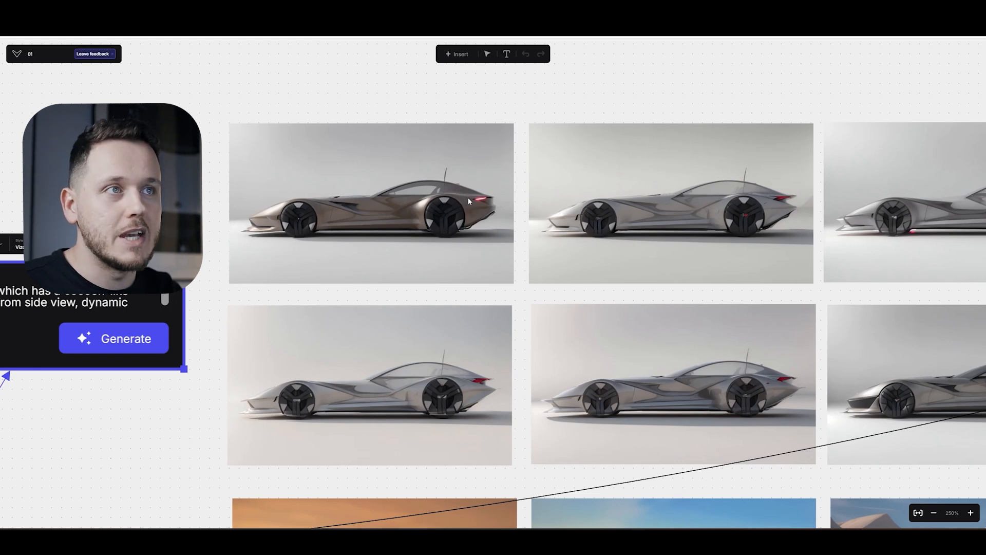
{"action": "left_click_drag", "start_coordinate": [465, 202], "coordinate": [474, 211]}
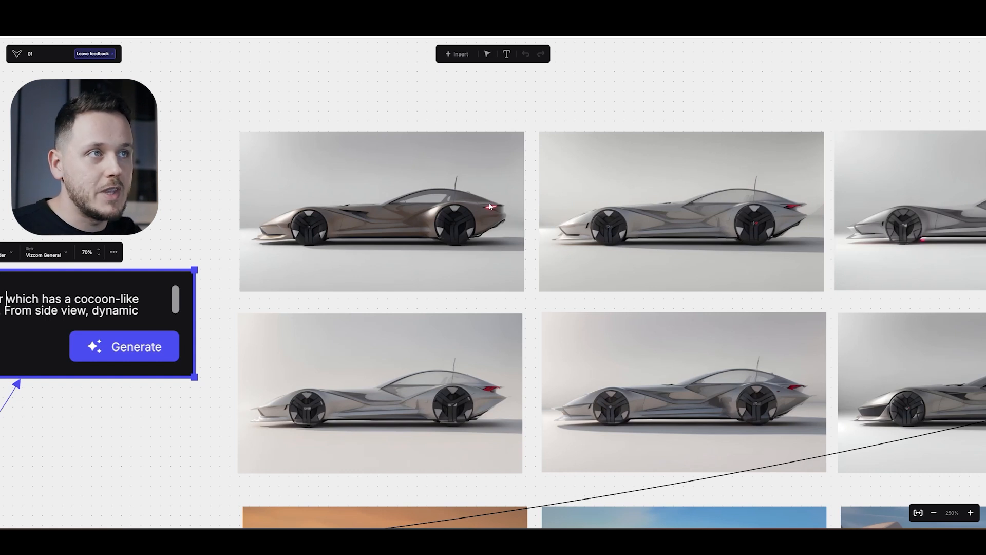
Move the Vizcom General prompt block slightly farther away from its renders.
{"action": "left_click_drag", "start_coordinate": [76, 306], "coordinate": [278, 284]}
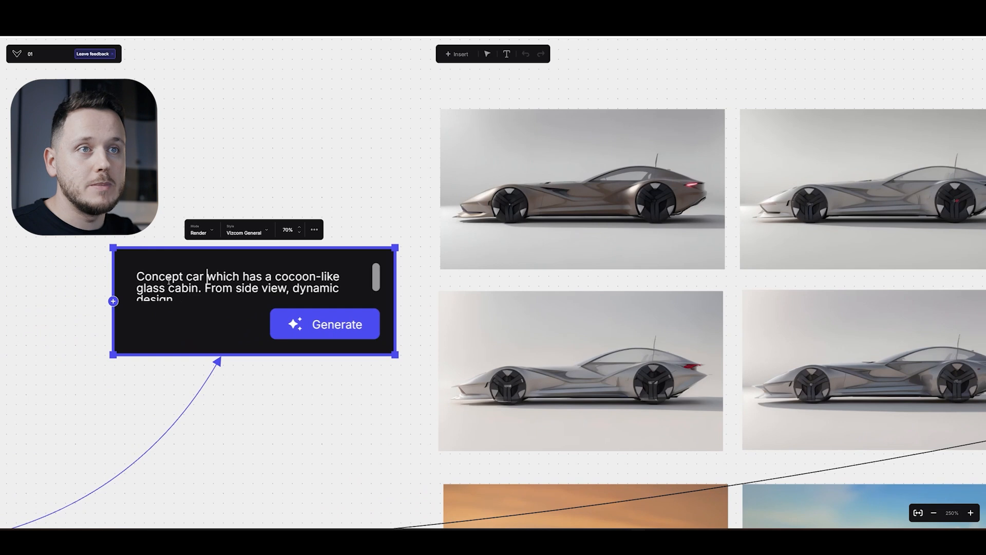
{"action": "mouse_move", "coordinate": [169, 281]}
{"action": "left_mouse_down"}
{"action": "mouse_move", "coordinate": [205, 279]}
{"action": "mouse_move", "coordinate": [154, 282]}
{"action": "left_mouse_up"}
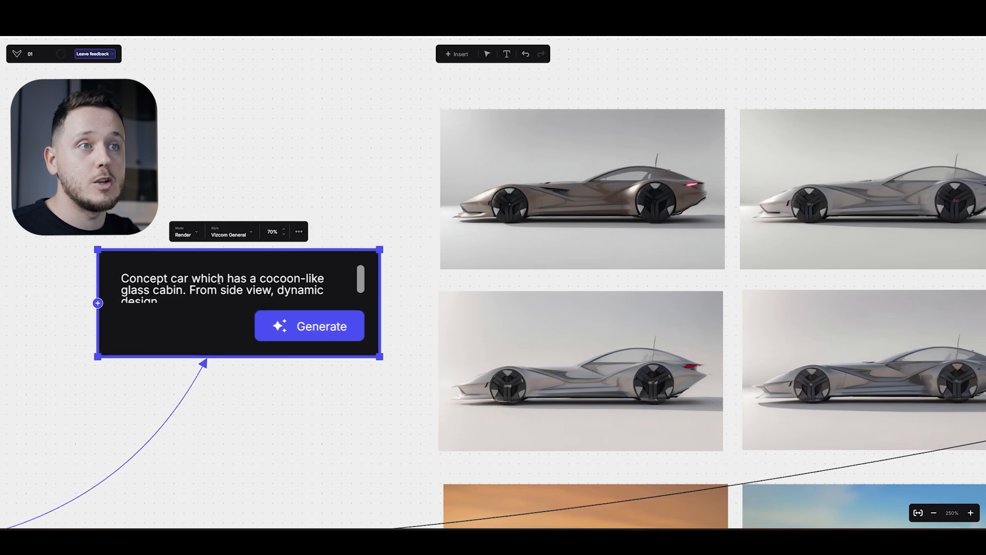
Compare the Vizcom General car renders across both rows, including body shapes and cabins.
{"action": "left_click_drag", "start_coordinate": [713, 186], "coordinate": [589, 236]}
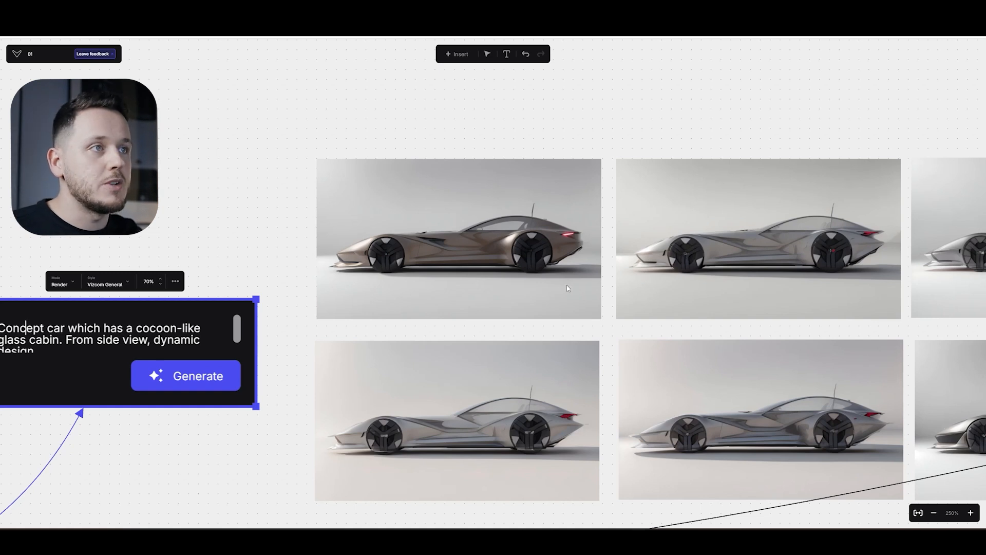
{"action": "scroll", "coordinate": [667, 296], "scroll_direction": "right", "scroll_amount": 8}
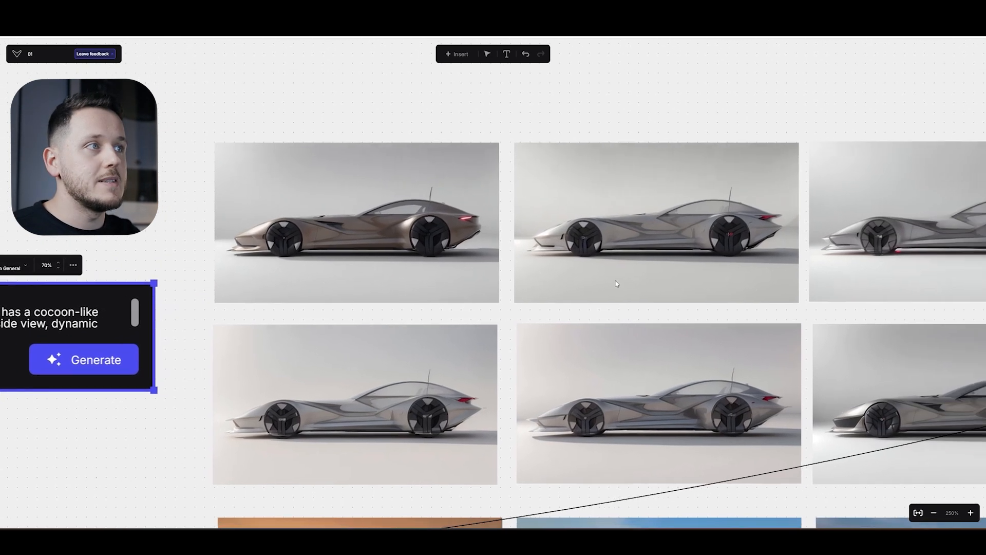
{"action": "scroll", "coordinate": [251, 248], "scroll_direction": "right", "scroll_amount": 5}
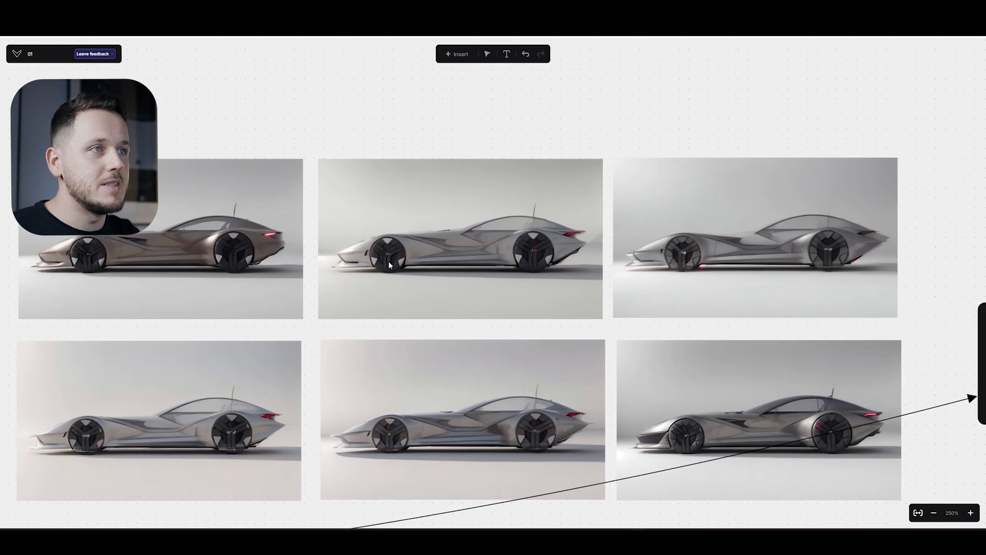
{"action": "scroll", "coordinate": [438, 233], "scroll_direction": "right", "scroll_amount": 5}
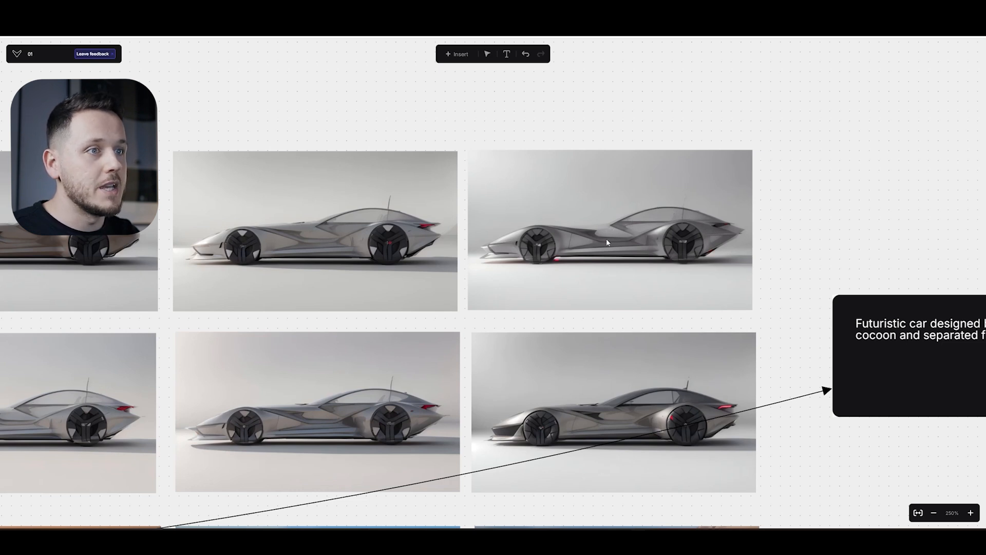
{"action": "scroll", "coordinate": [606, 242], "scroll_direction": "left", "scroll_amount": 7}
{"action": "scroll", "coordinate": [606, 242], "scroll_direction": "down", "scroll_amount": 3}
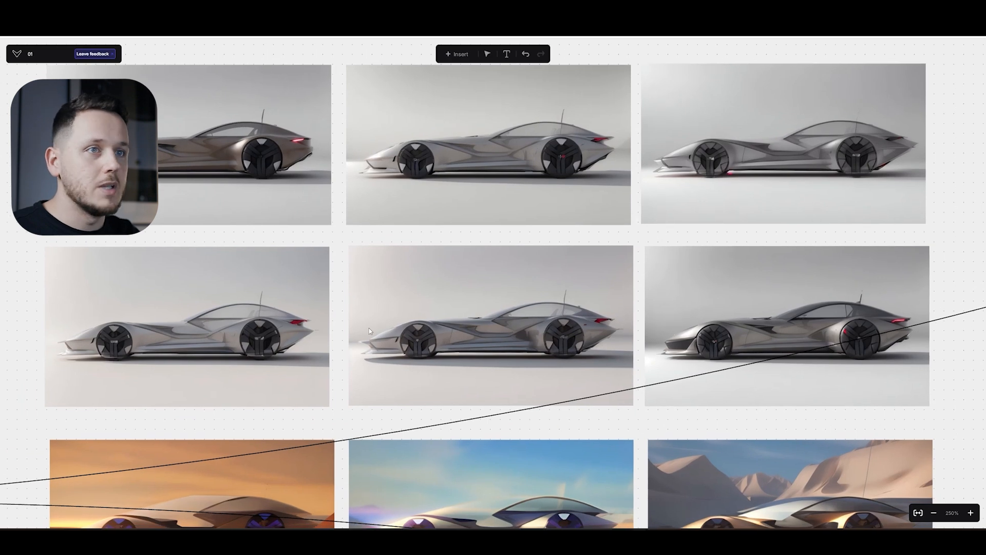
{"action": "scroll", "coordinate": [288, 314], "scroll_direction": "left", "scroll_amount": 4}
{"action": "scroll", "coordinate": [288, 314], "scroll_direction": "down", "scroll_amount": 1}
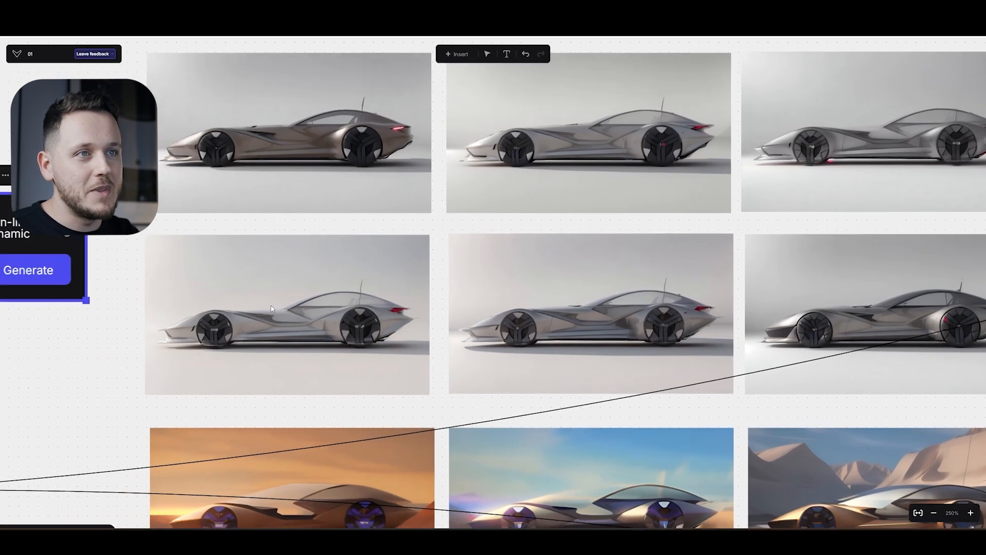
{"action": "scroll", "coordinate": [324, 318], "scroll_direction": "right", "scroll_amount": 10}
{"action": "scroll", "coordinate": [325, 318], "scroll_direction": "up", "scroll_amount": 2}
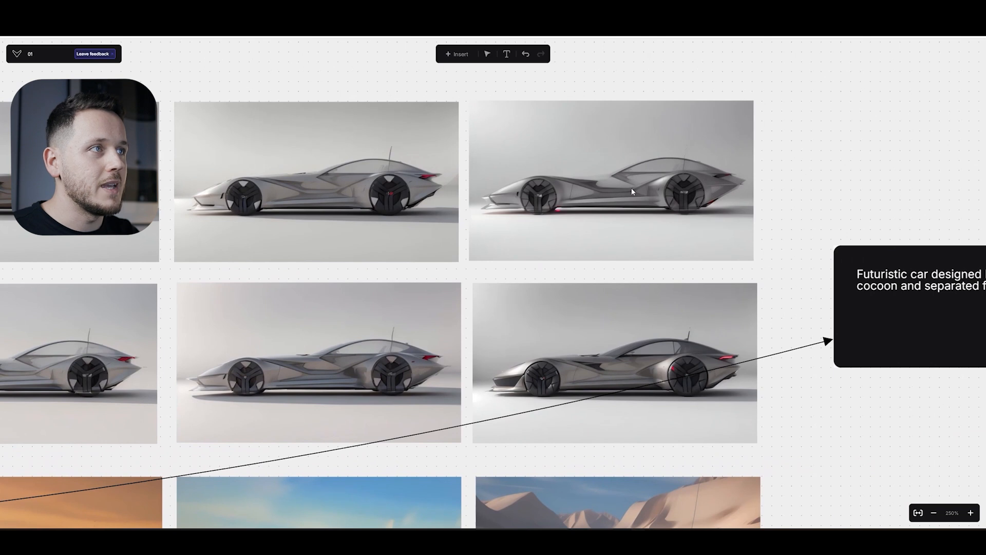
Select the Technicolor 6 prompt block and compare its two rows of desert and dusk car renders.
{"action": "scroll", "coordinate": [479, 308], "scroll_direction": "down", "scroll_amount": 3}
{"action": "scroll", "coordinate": [479, 307], "scroll_direction": "down", "scroll_amount": 1}
{"action": "scroll", "coordinate": [479, 308], "scroll_direction": "left", "scroll_amount": 15}
{"action": "scroll", "coordinate": [479, 308], "scroll_direction": "down", "scroll_amount": 8}
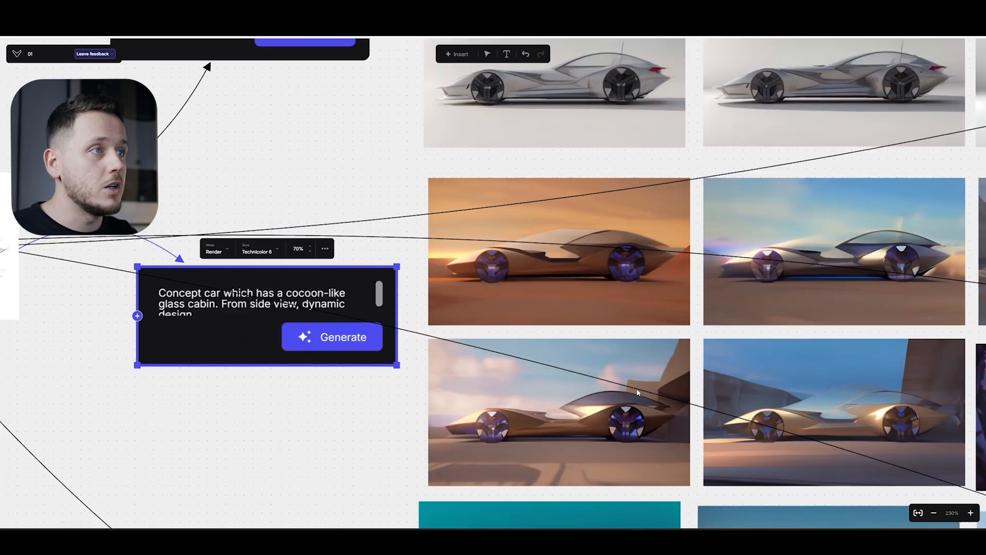
{"action": "scroll", "coordinate": [523, 403], "scroll_direction": "right", "scroll_amount": 8}
{"action": "scroll", "coordinate": [523, 403], "scroll_direction": "right", "scroll_amount": 2}
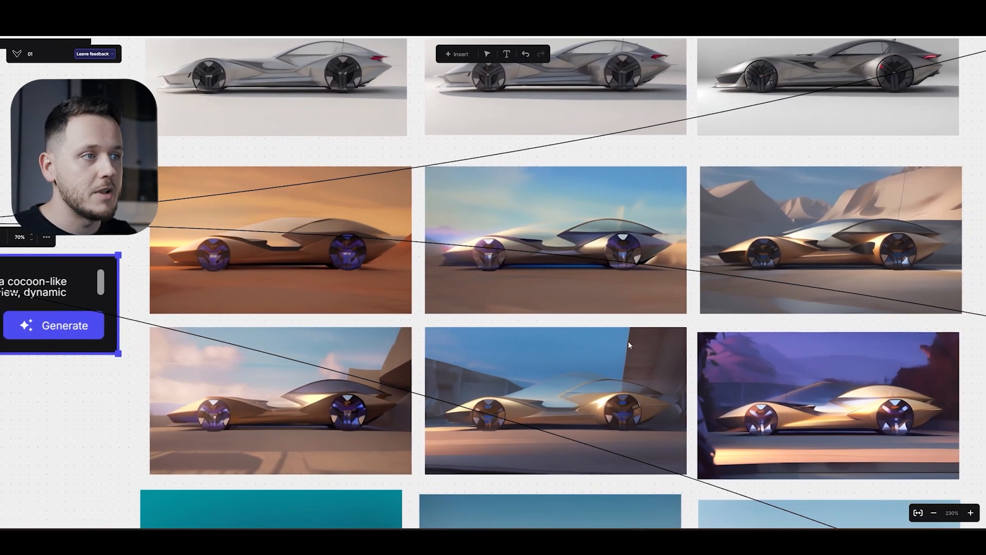
{"action": "scroll", "coordinate": [684, 367], "scroll_direction": "right", "scroll_amount": 2}
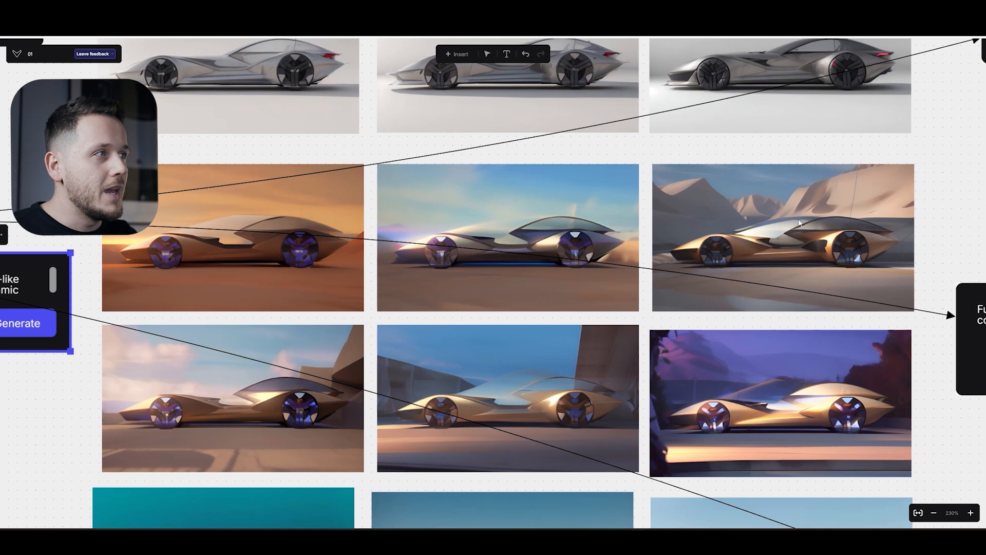
{"action": "scroll", "coordinate": [813, 218], "scroll_direction": "up", "scroll_amount": 2}
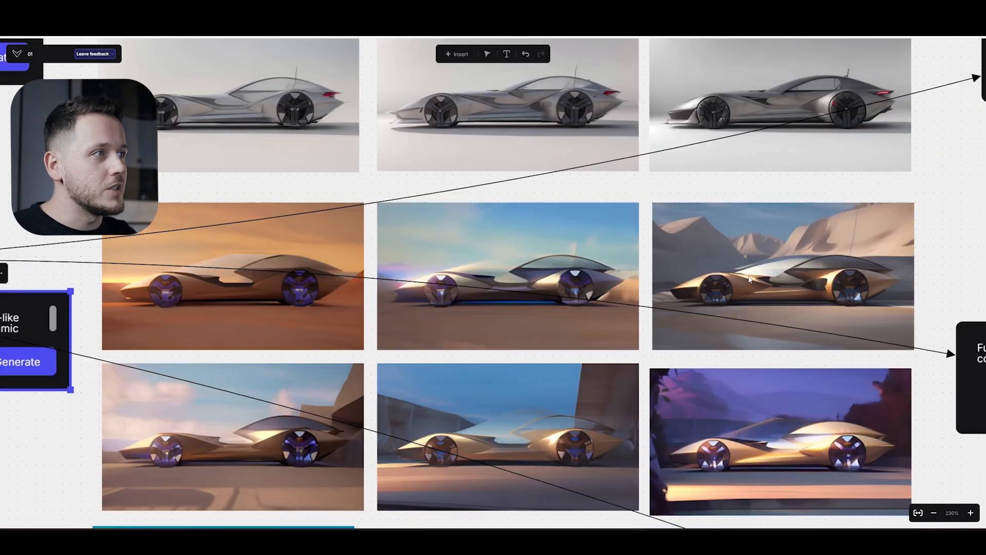
{"action": "scroll", "coordinate": [539, 370], "scroll_direction": "left", "scroll_amount": 3}
{"action": "scroll", "coordinate": [540, 370], "scroll_direction": "down", "scroll_amount": 1}
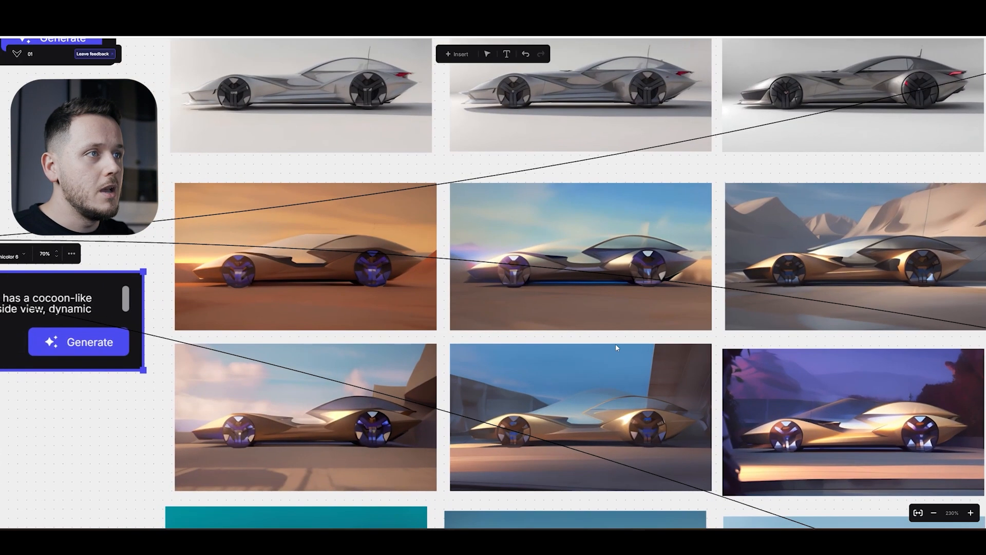
{"action": "scroll", "coordinate": [596, 384], "scroll_direction": "down", "scroll_amount": 2}
{"action": "scroll", "coordinate": [596, 384], "scroll_direction": "left", "scroll_amount": 1}
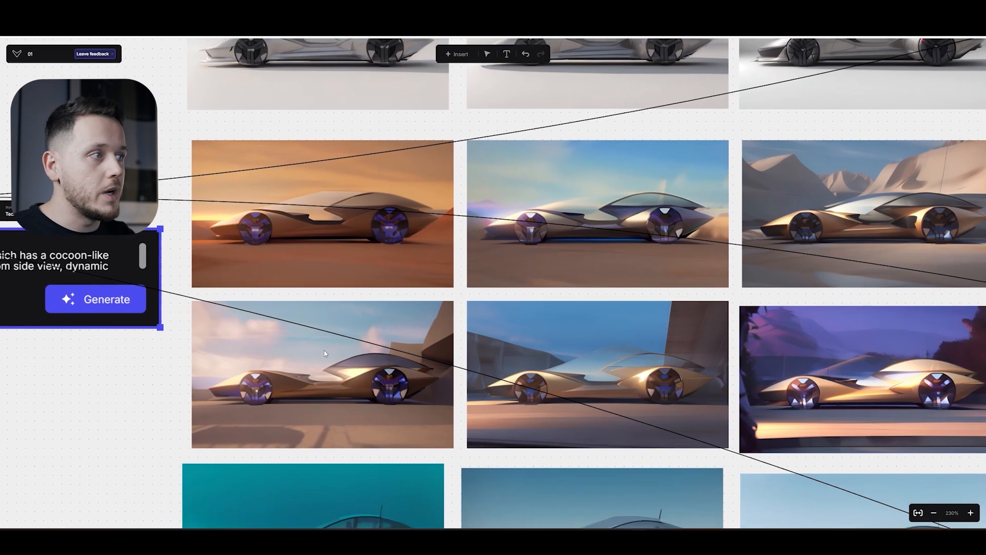
{"action": "left_click_drag", "start_coordinate": [532, 365], "coordinate": [497, 354]}
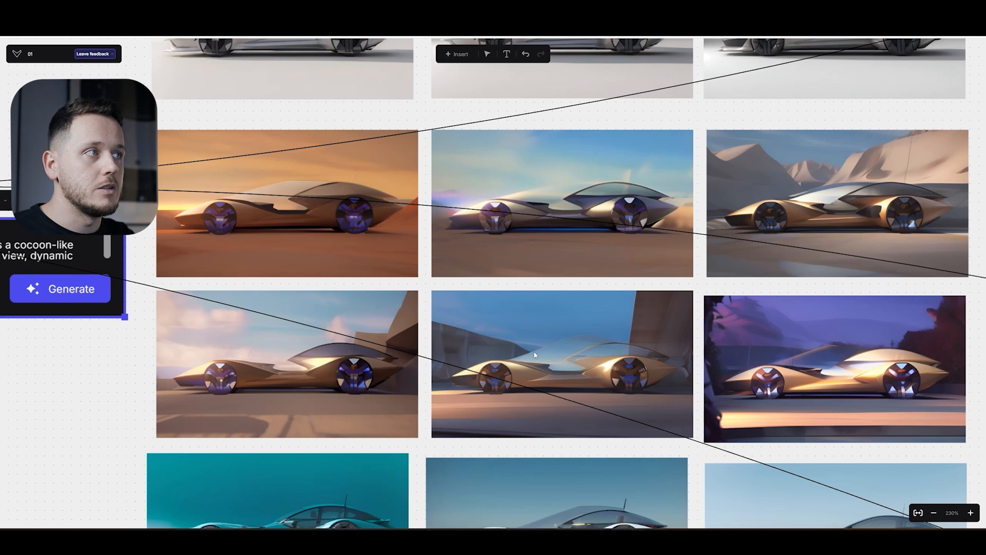
Compare the teal, white and light-blue car renders in the two Cyber Cel rows.
{"action": "scroll", "coordinate": [534, 354], "scroll_direction": "down", "scroll_amount": 2}
{"action": "scroll", "coordinate": [488, 417], "scroll_direction": "down", "scroll_amount": 4}
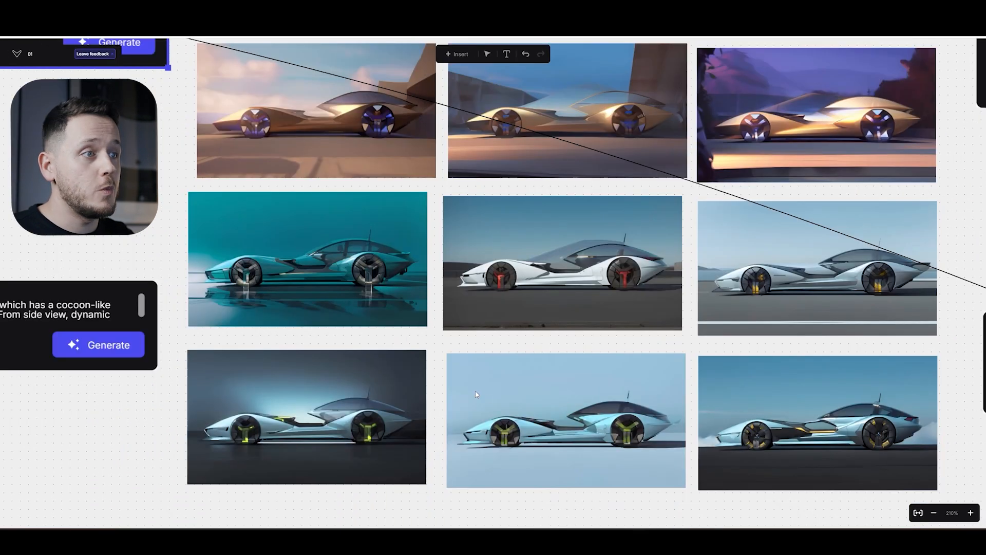
{"action": "scroll", "coordinate": [616, 374], "scroll_direction": "up", "scroll_amount": 3}
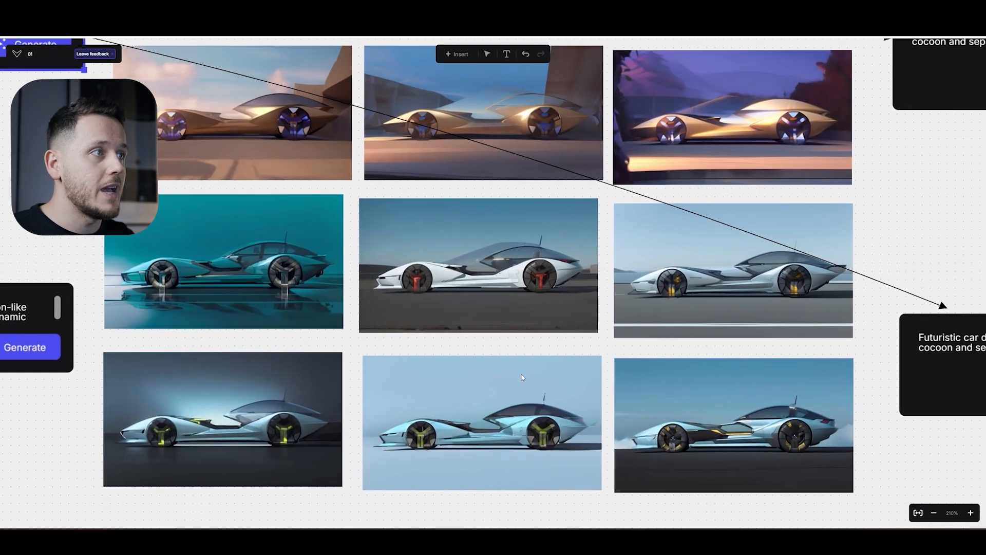
Select the silver car render with yellow wheel details and inspect it alongside the other Cyber Cel renders.
{"action": "scroll", "coordinate": [746, 316], "scroll_direction": "right", "scroll_amount": 2}
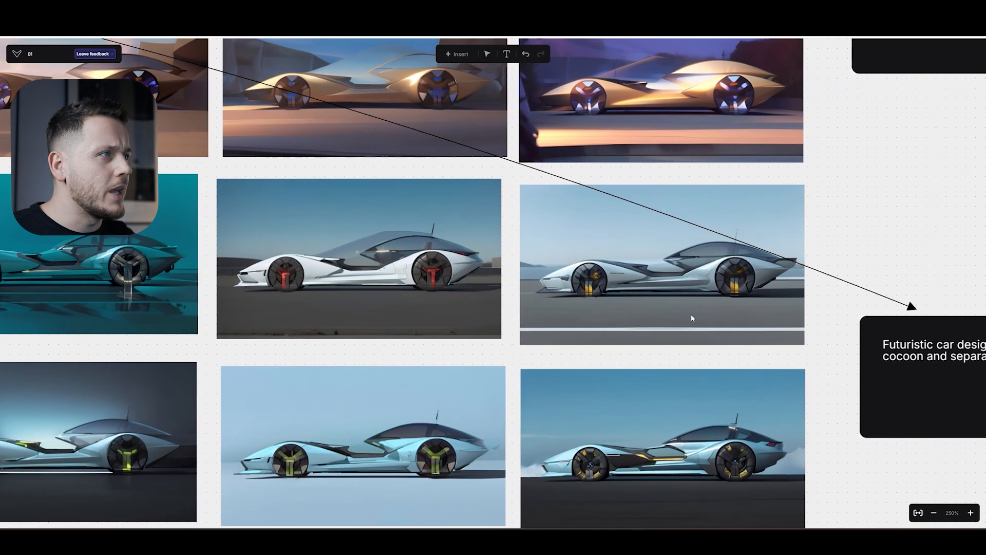
{"action": "left_click", "coordinate": [690, 314]}
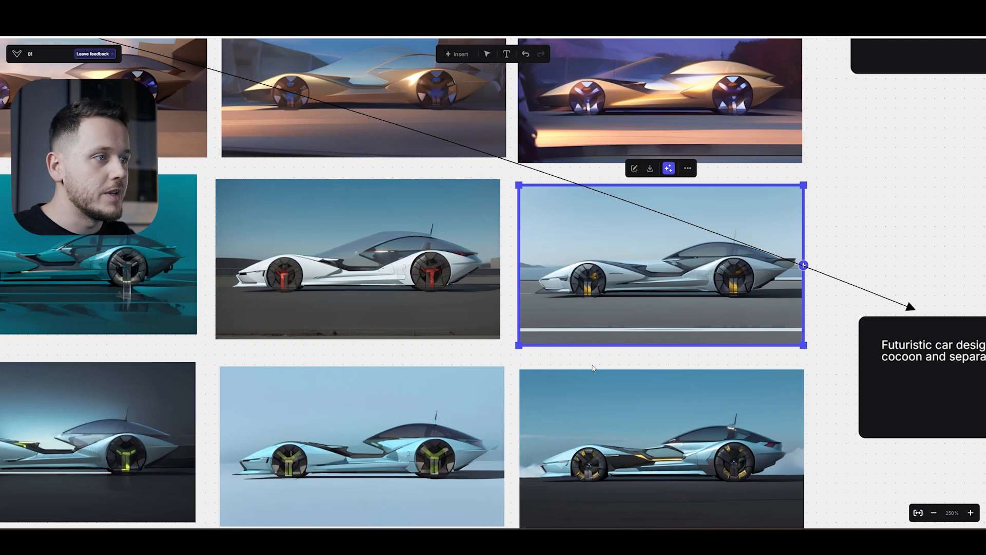
{"action": "scroll", "coordinate": [633, 280], "scroll_direction": "down", "scroll_amount": 3}
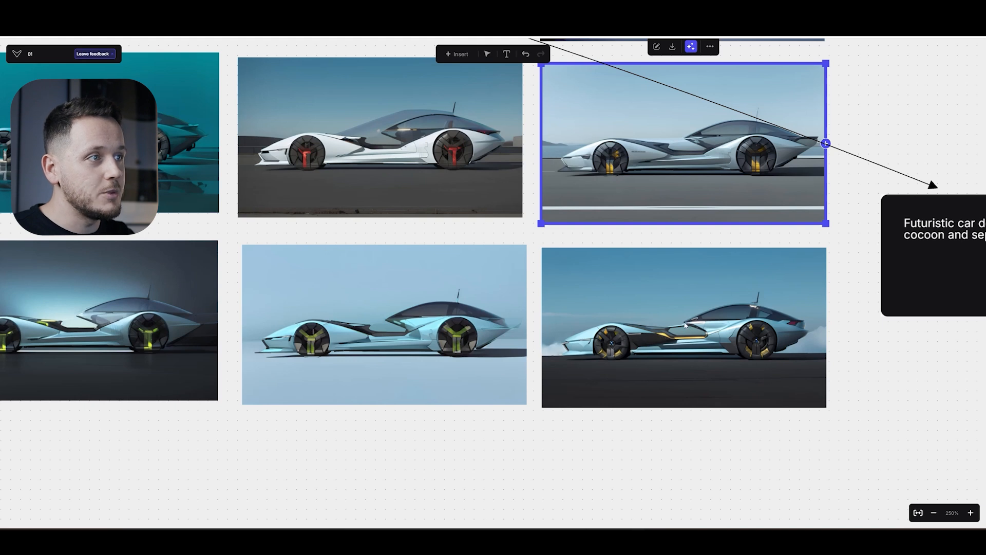
{"action": "scroll", "coordinate": [688, 329], "scroll_direction": "left", "scroll_amount": 5}
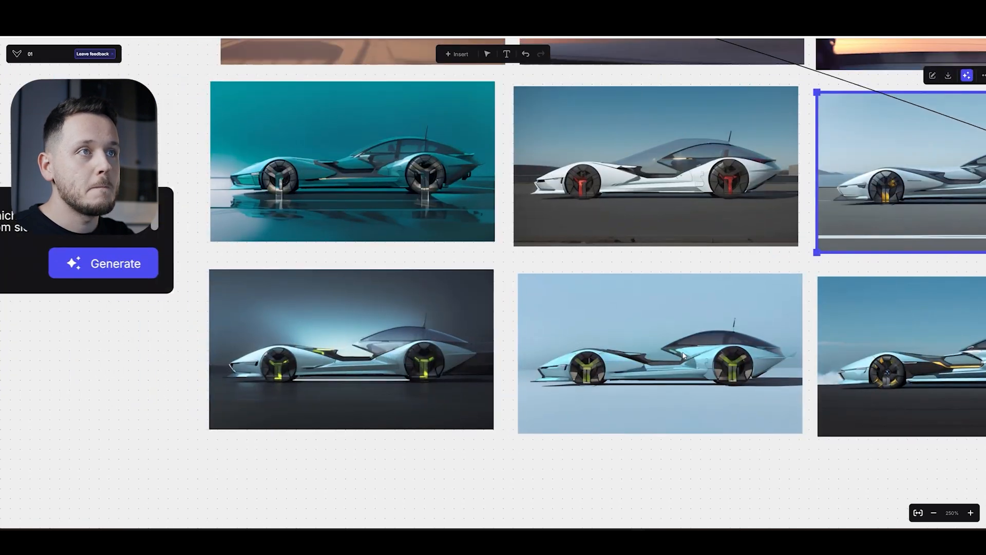
{"action": "scroll", "coordinate": [683, 354], "scroll_direction": "down", "scroll_amount": 6}
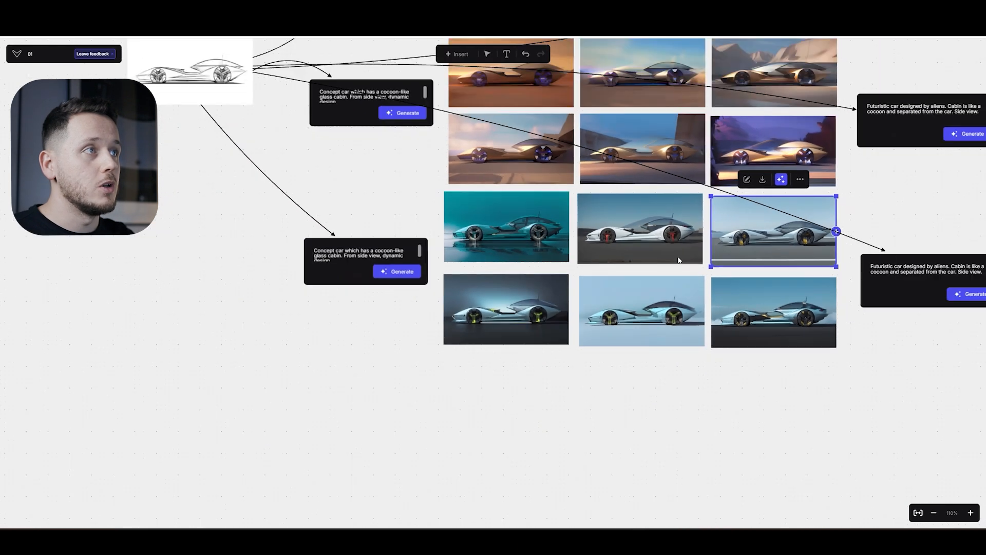
Review the first full set of renders and read the alien-designed futuristic car prompts connected to the sketch.
{"action": "scroll", "coordinate": [679, 259], "scroll_direction": "up", "scroll_amount": 4}
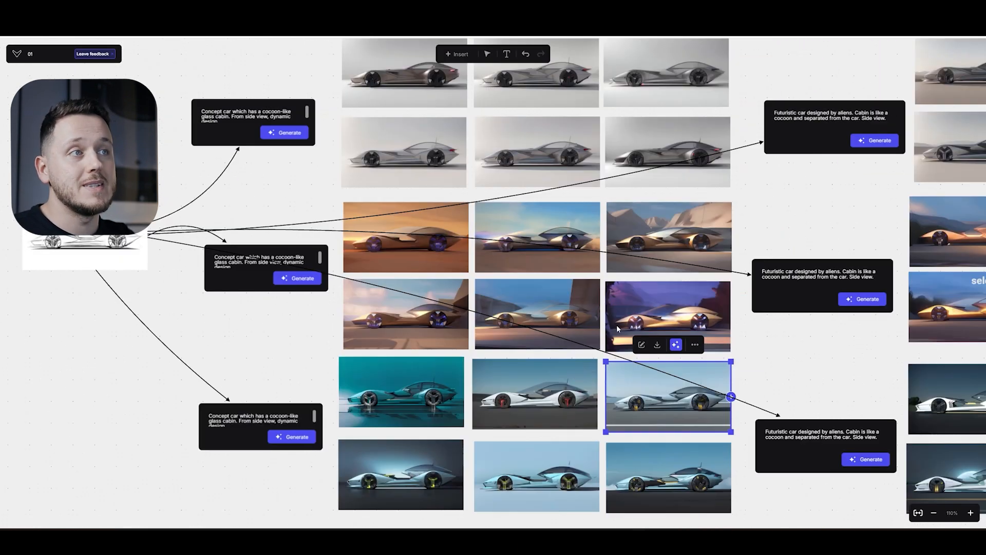
{"action": "scroll", "coordinate": [712, 236], "scroll_direction": "up", "scroll_amount": 3}
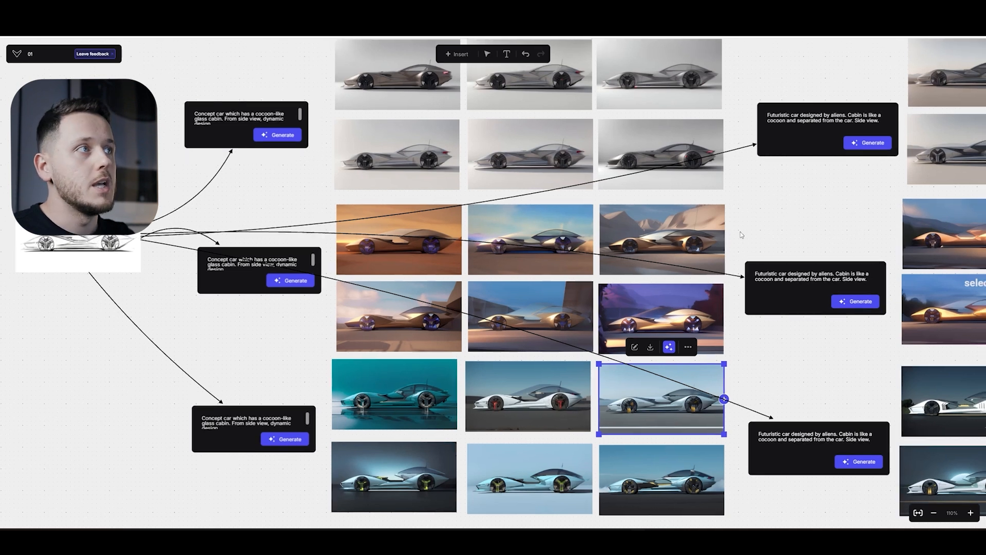
{"action": "scroll", "coordinate": [512, 260], "scroll_direction": "up", "scroll_amount": 2}
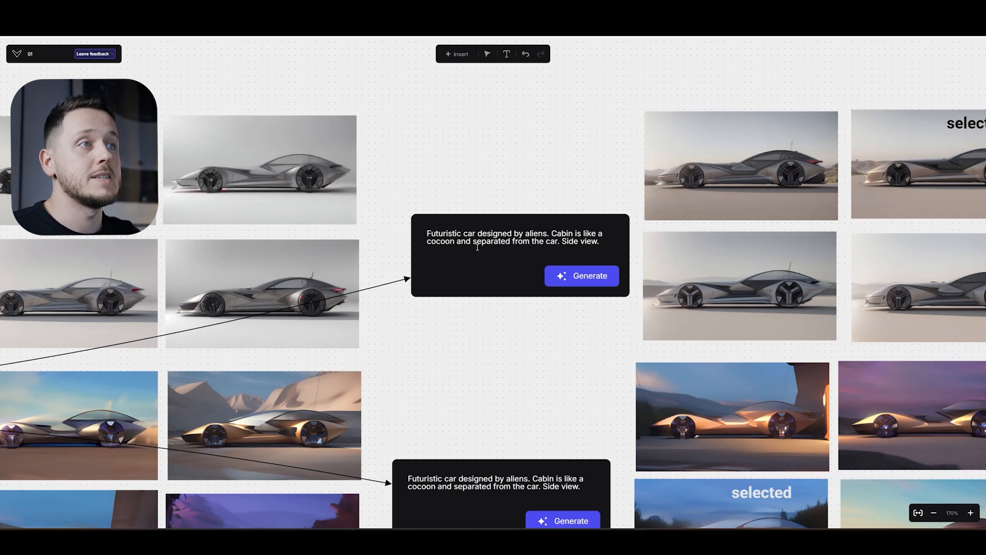
Compare the four grey car renders in the desert generated from the alien-designed futuristic car prompt.
{"action": "scroll", "coordinate": [665, 236], "scroll_direction": "right", "scroll_amount": 3}
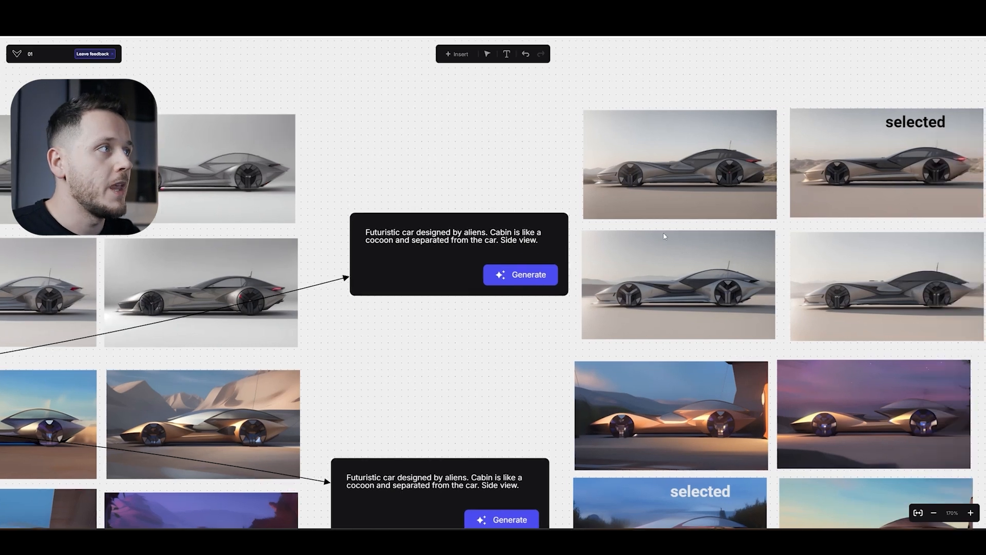
{"action": "scroll", "coordinate": [665, 236], "scroll_direction": "right", "scroll_amount": 5}
{"action": "scroll", "coordinate": [559, 236], "scroll_direction": "up", "scroll_amount": 3}
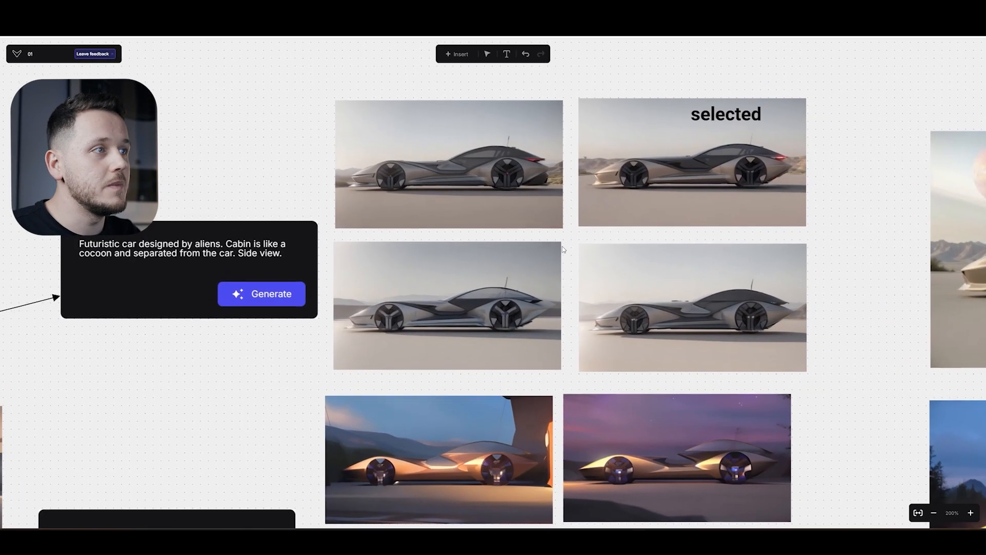
{"action": "scroll", "coordinate": [563, 248], "scroll_direction": "up", "scroll_amount": 2}
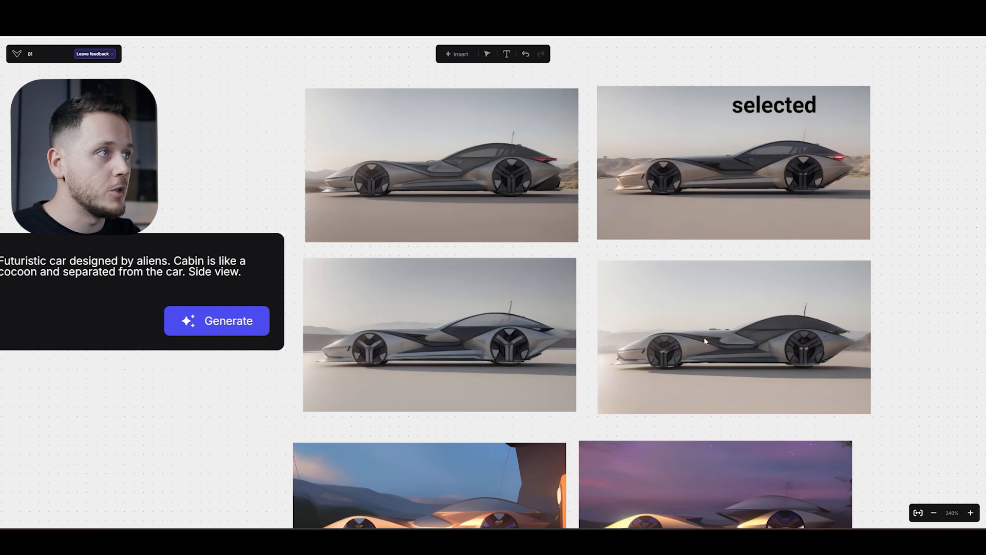
{"action": "scroll", "coordinate": [813, 175], "scroll_direction": "up", "scroll_amount": 1}
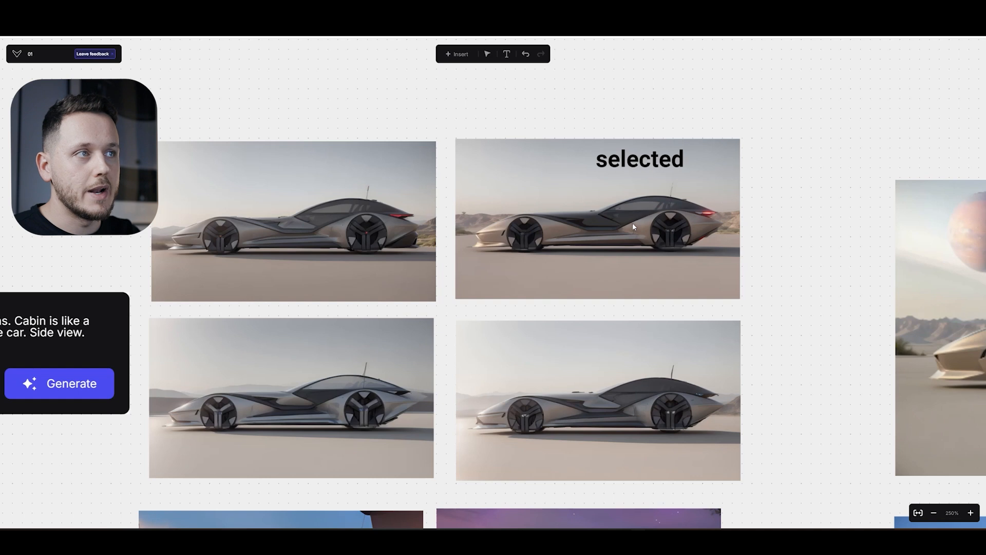
Compare the four bronze and gold car renders at dusk, including the one marked selected.
{"action": "scroll", "coordinate": [511, 386], "scroll_direction": "down", "scroll_amount": 10}
{"action": "scroll", "coordinate": [511, 386], "scroll_direction": "left", "scroll_amount": 5}
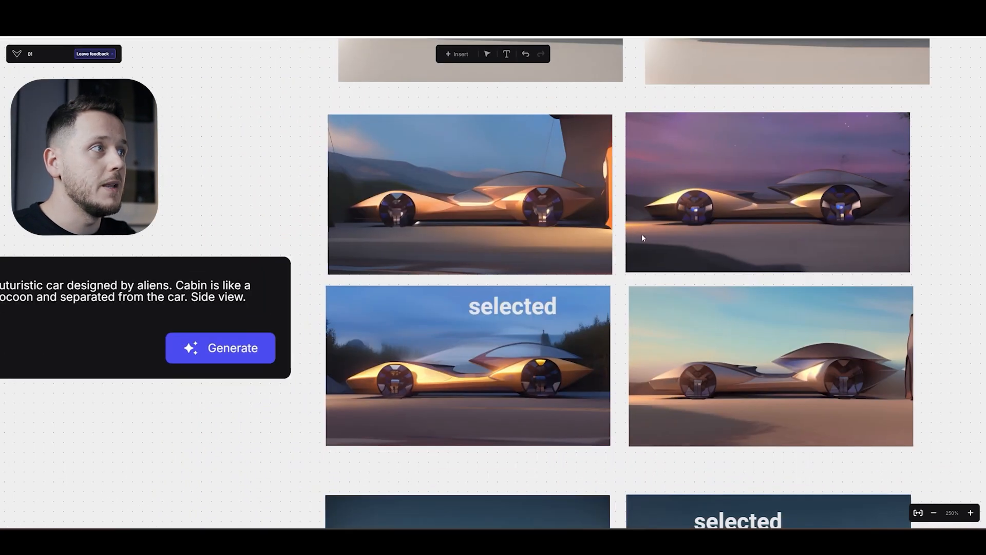
{"action": "scroll", "coordinate": [655, 228], "scroll_direction": "right", "scroll_amount": 2}
{"action": "scroll", "coordinate": [656, 228], "scroll_direction": "down", "scroll_amount": 1}
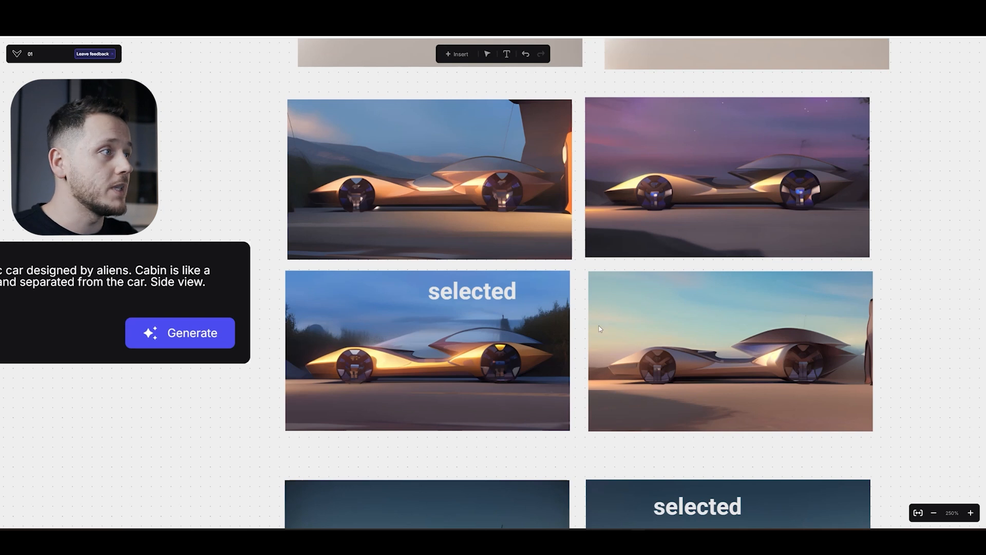
{"action": "scroll", "coordinate": [648, 225], "scroll_direction": "right", "scroll_amount": 2}
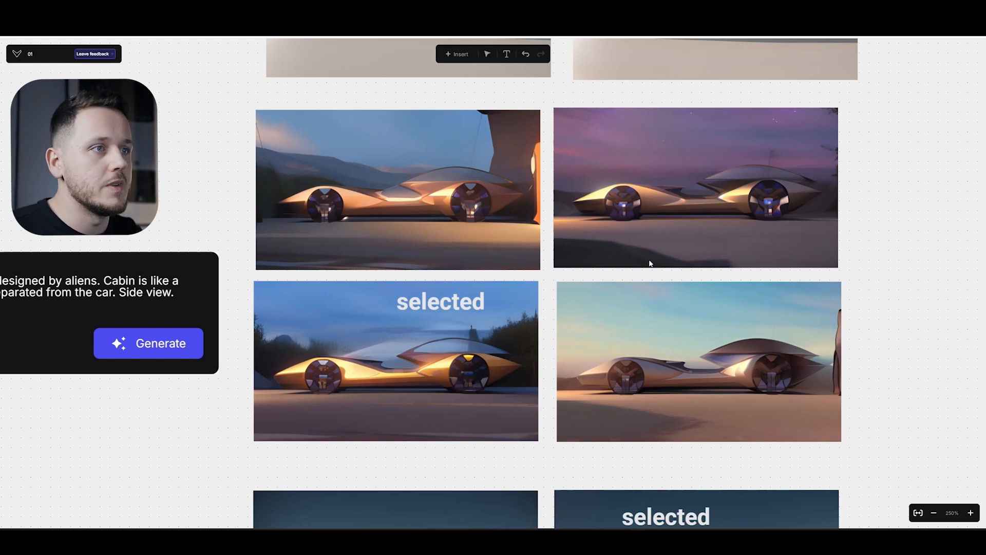
Compare the three white cars on dark roads and the mint-green car against the purple background.
{"action": "scroll", "coordinate": [542, 437], "scroll_direction": "down", "scroll_amount": 10}
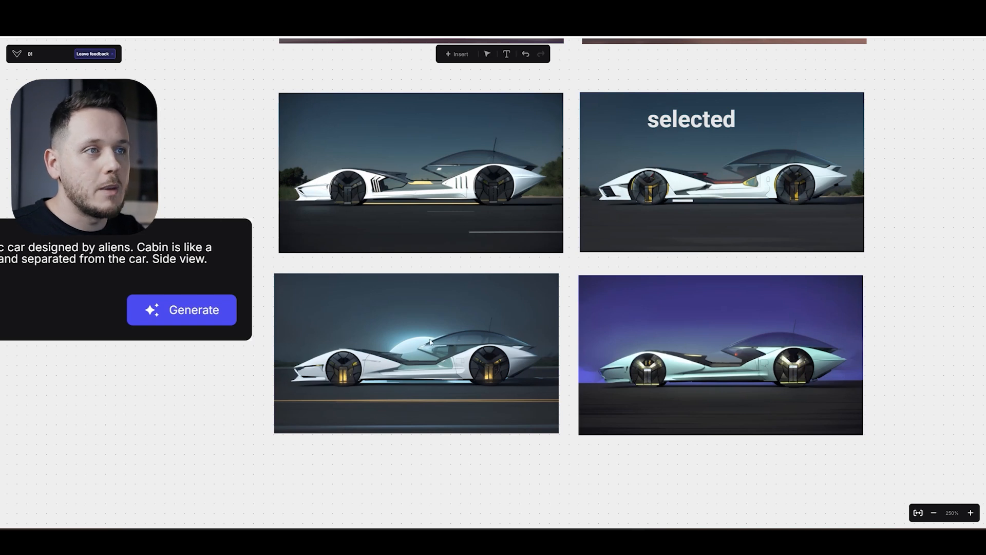
{"action": "scroll", "coordinate": [427, 288], "scroll_direction": "up", "scroll_amount": 2}
{"action": "scroll", "coordinate": [426, 288], "scroll_direction": "right", "scroll_amount": 2}
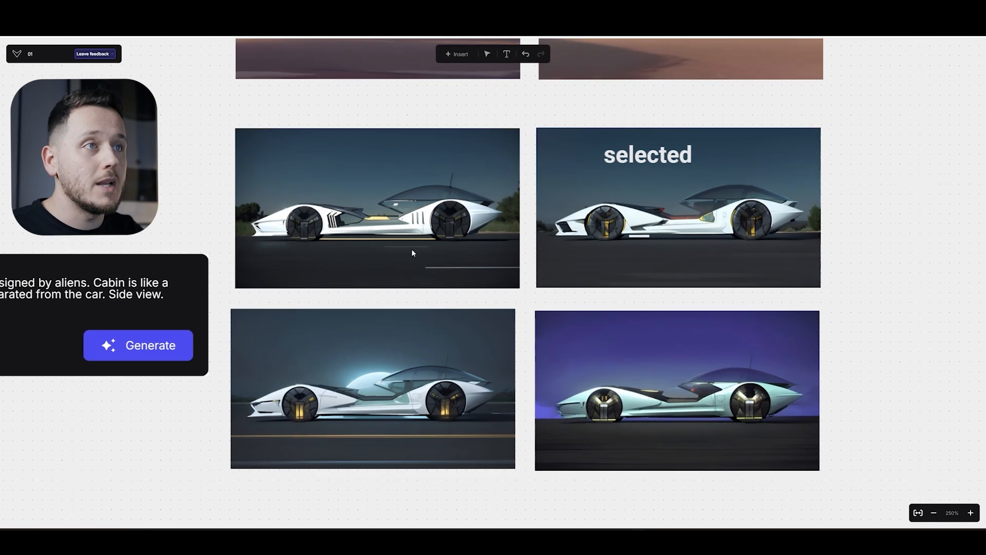
{"action": "scroll", "coordinate": [660, 297], "scroll_direction": "up", "scroll_amount": 3}
{"action": "scroll", "coordinate": [661, 297], "scroll_direction": "right", "scroll_amount": 3}
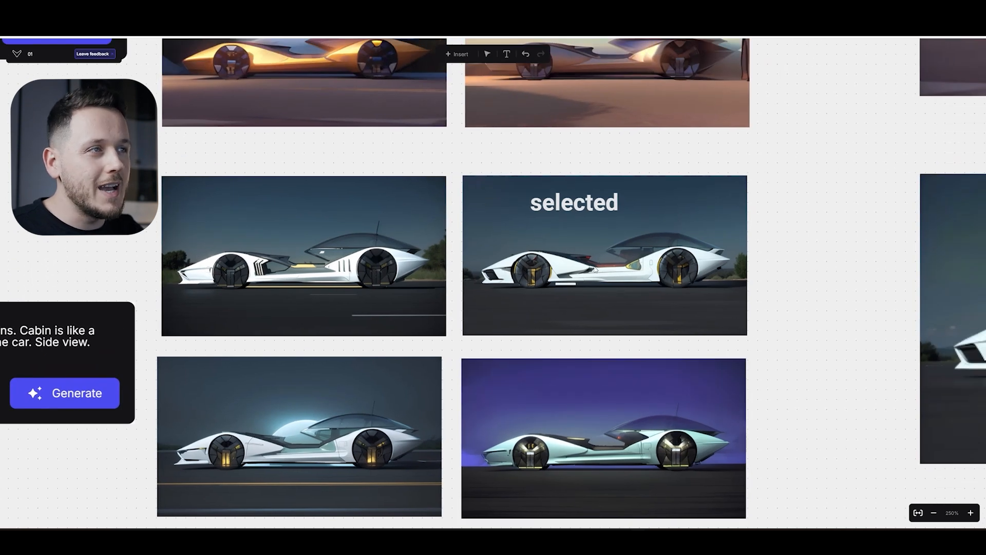
{"action": "scroll", "coordinate": [411, 306], "scroll_direction": "down", "scroll_amount": 2}
{"action": "scroll", "coordinate": [411, 306], "scroll_direction": "left", "scroll_amount": 1}
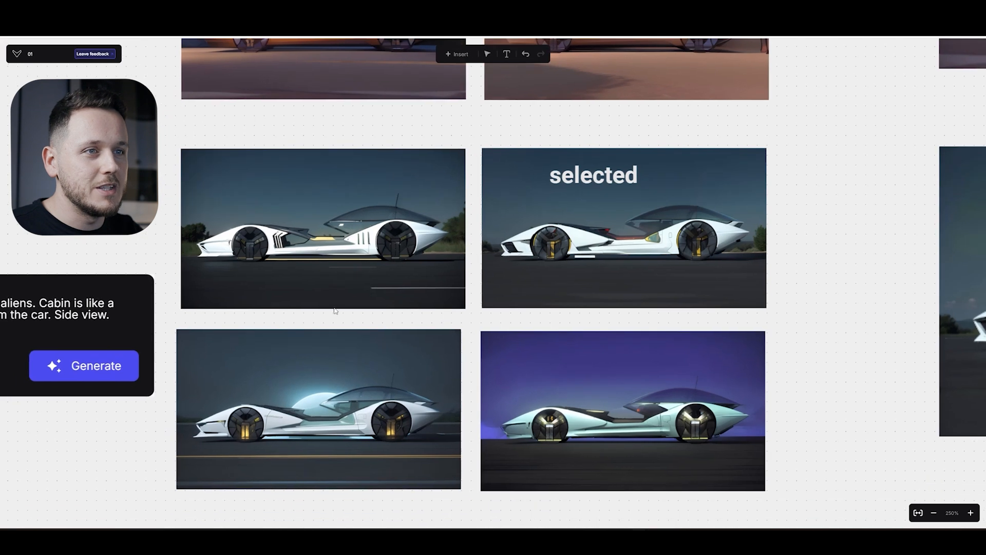
Open the enlarged desert car render with the planet for editing and hide every layer above the base AI image.
{"action": "scroll", "coordinate": [545, 380], "scroll_direction": "up", "scroll_amount": 2}
{"action": "scroll", "coordinate": [545, 381], "scroll_direction": "left", "scroll_amount": 3}
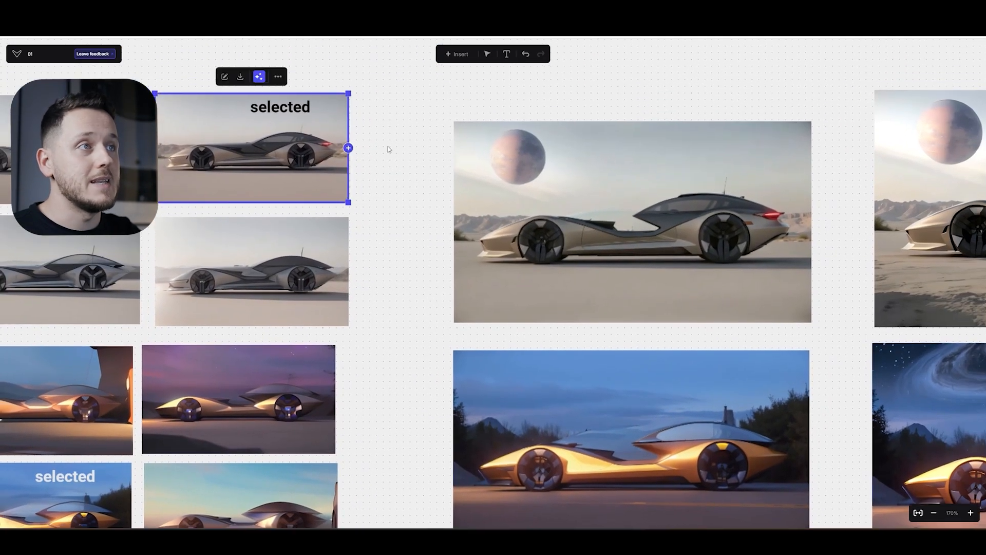
{"action": "left_click", "coordinate": [591, 220]}
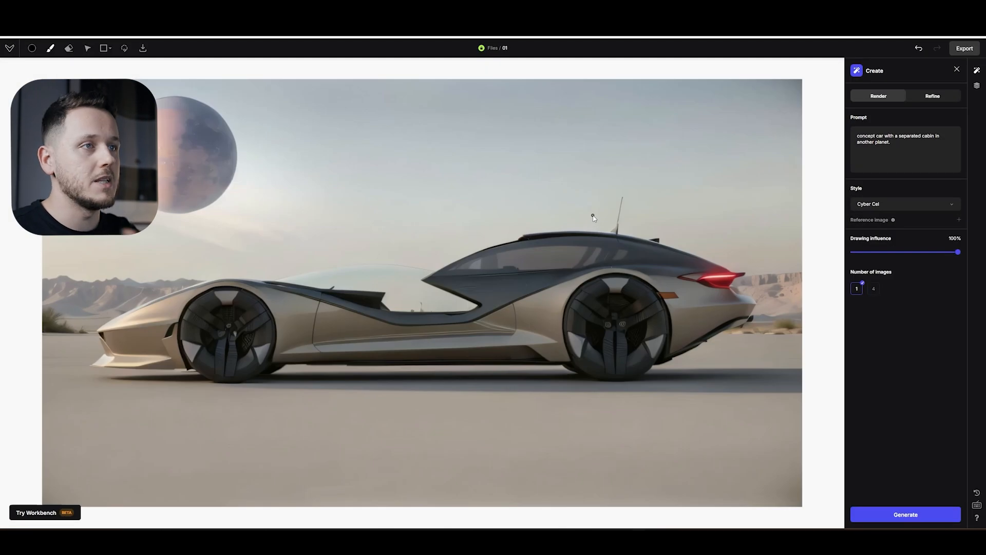
{"action": "left_click", "coordinate": [977, 85]}
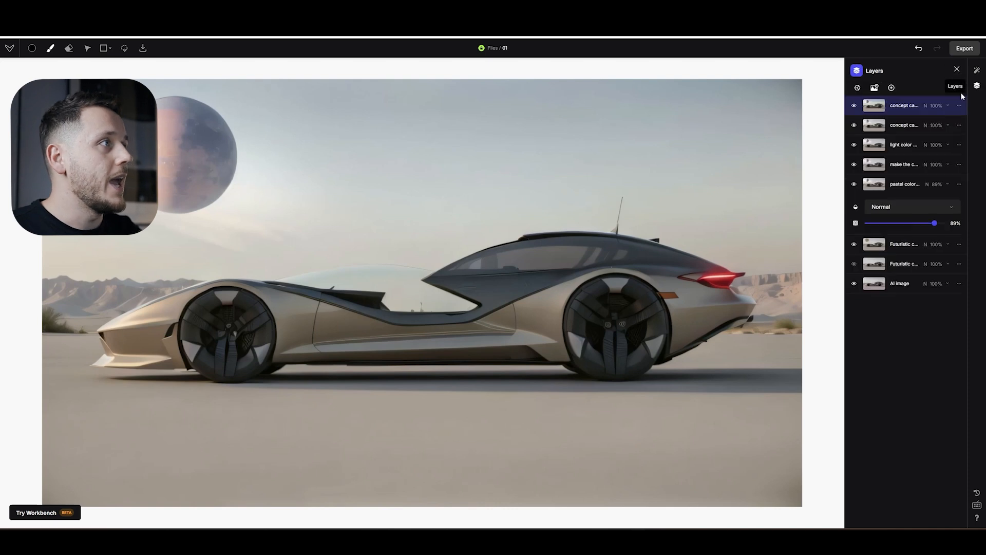
{"action": "left_click", "coordinate": [854, 105]}
{"action": "left_click", "coordinate": [854, 125]}
{"action": "left_click", "coordinate": [854, 244]}
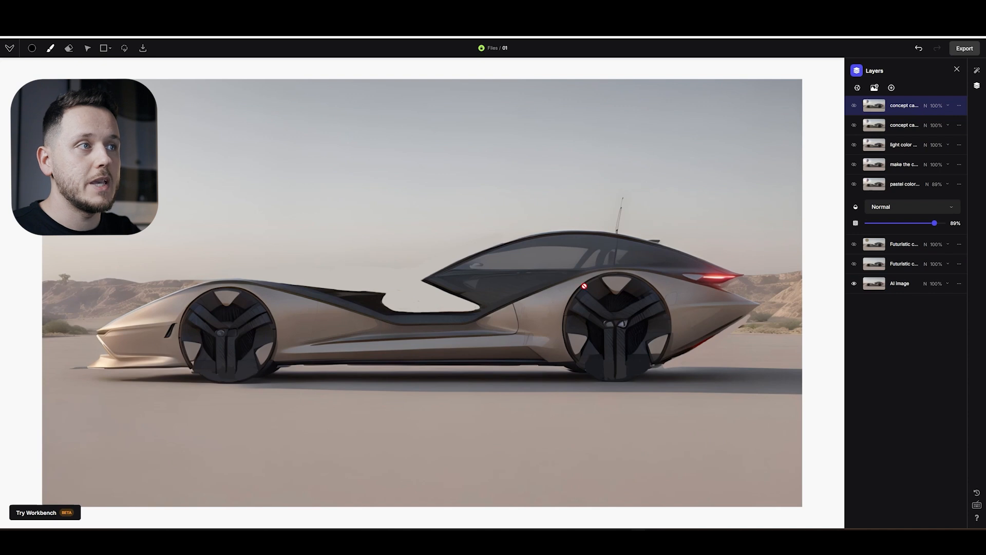
{"action": "left_click", "coordinate": [854, 264]}
{"action": "left_click", "coordinate": [855, 264]}
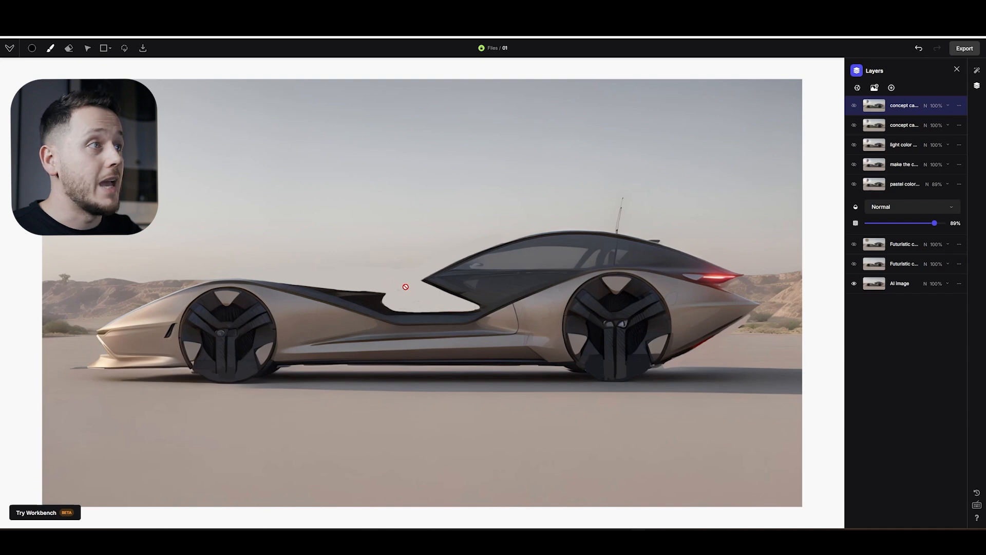
Show the two Futuristic car layers above the base AI image.
{"action": "left_click", "coordinate": [40, 513]}
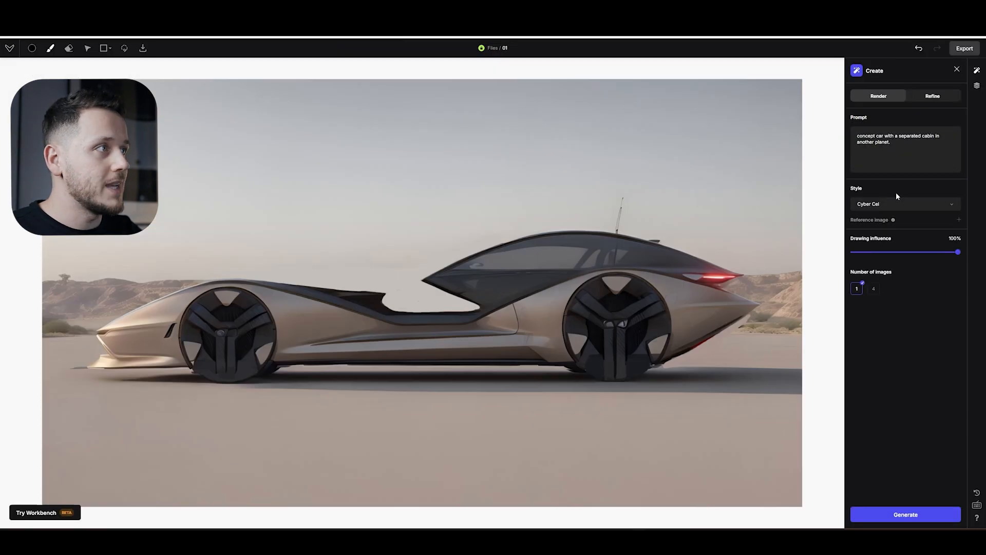
{"action": "left_click", "coordinate": [977, 86]}
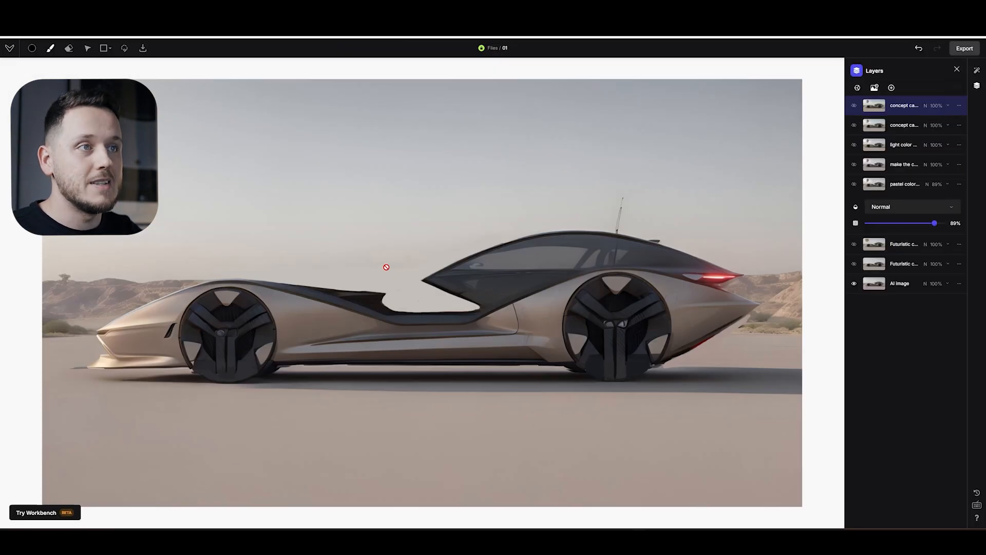
{"action": "left_click", "coordinate": [855, 264]}
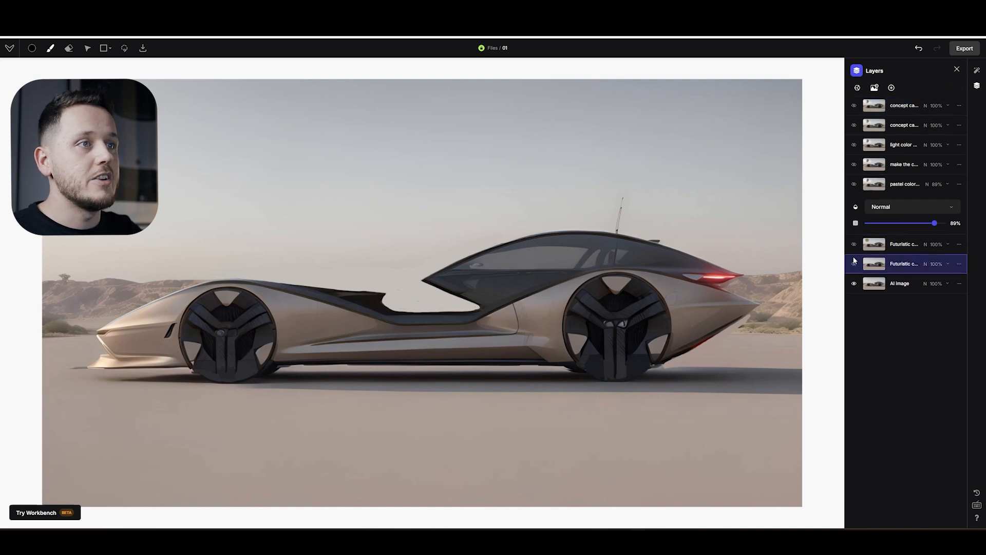
{"action": "left_click", "coordinate": [855, 245]}
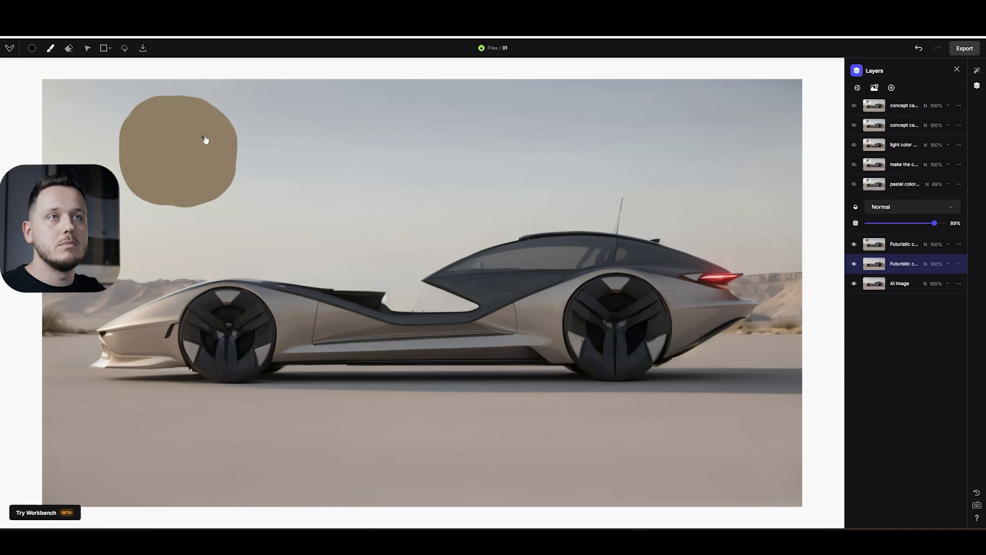
Show the pastel color, make the car, light color and both concept car layers one by one, toggling the uppermost layer to compare.
{"action": "left_click", "coordinate": [855, 185]}
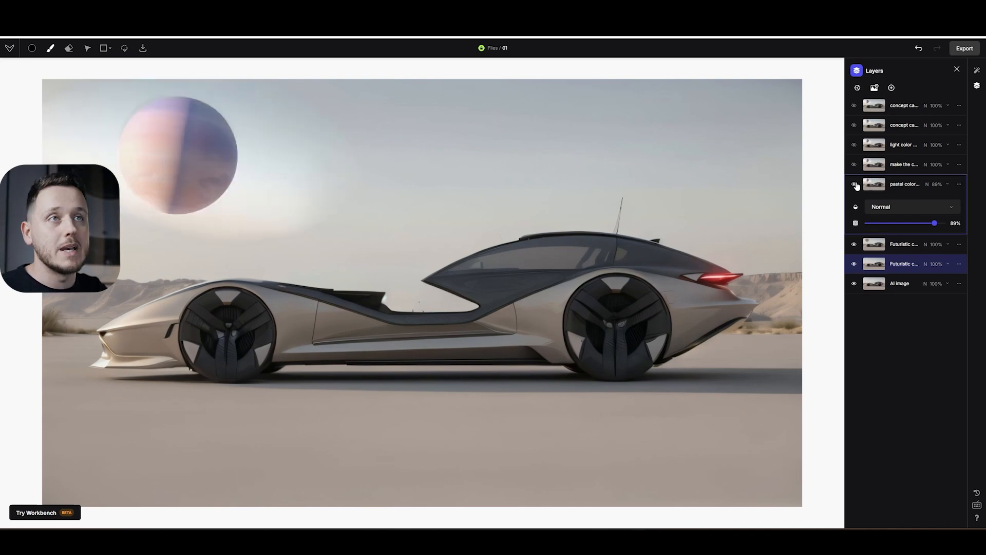
{"action": "left_click", "coordinate": [855, 165]}
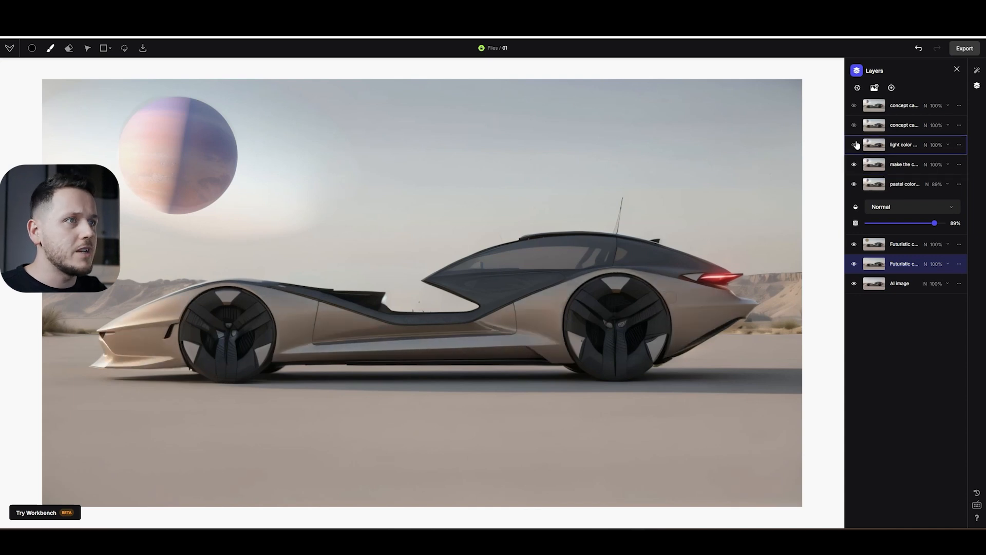
{"action": "left_click", "coordinate": [855, 145]}
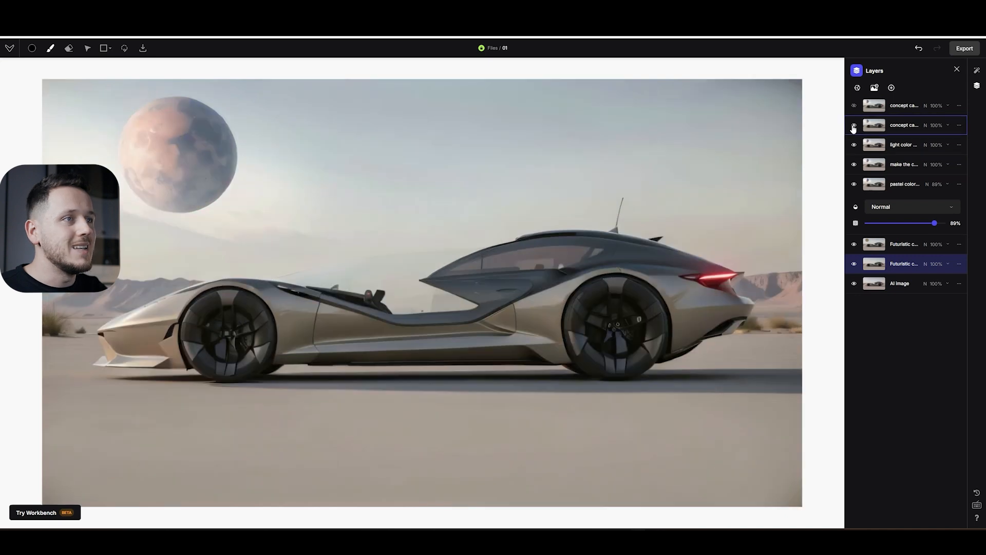
{"action": "left_click", "coordinate": [854, 125]}
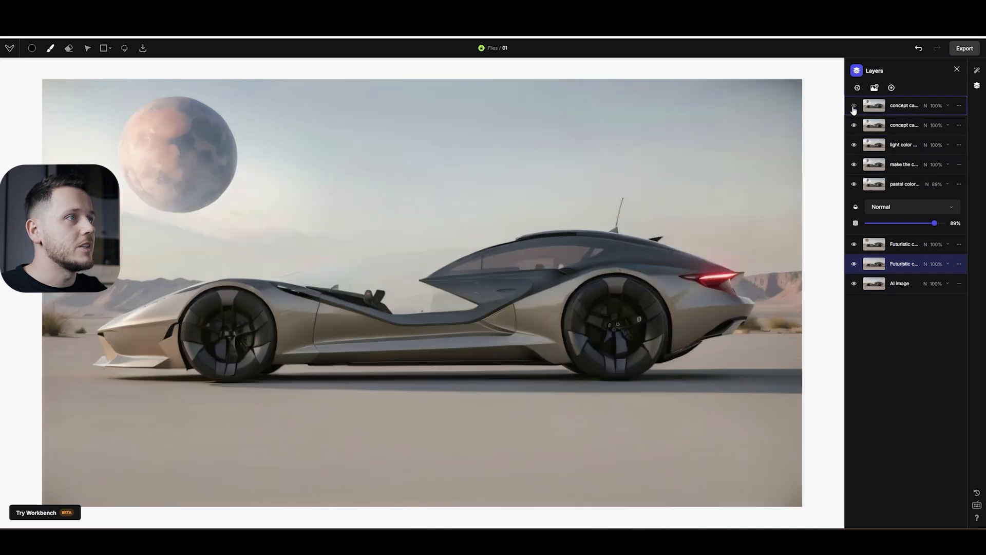
{"action": "left_click", "coordinate": [854, 106]}
{"action": "left_click", "coordinate": [853, 106]}
{"action": "left_click", "coordinate": [854, 107]}
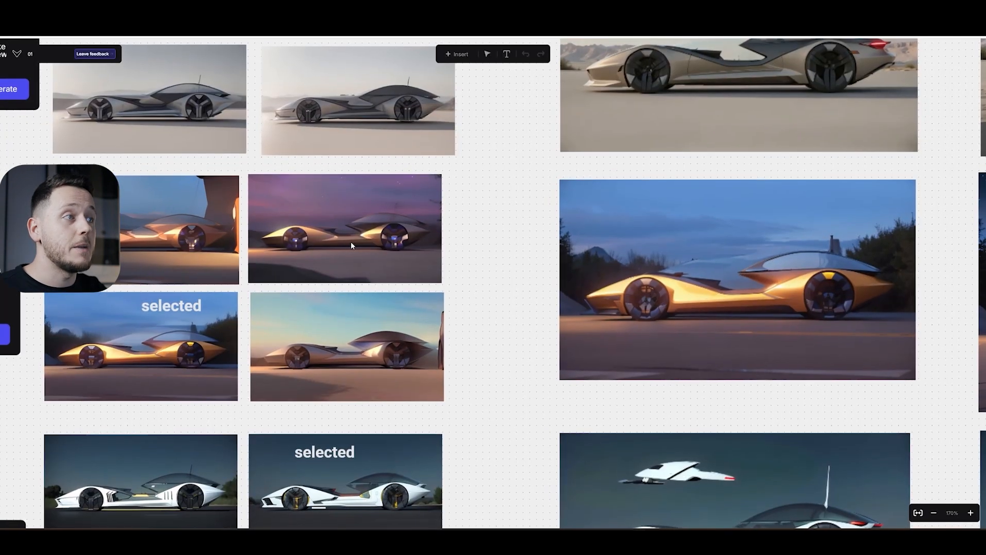
{"action": "left_click_drag", "start_coordinate": [201, 348], "coordinate": [184, 347]}
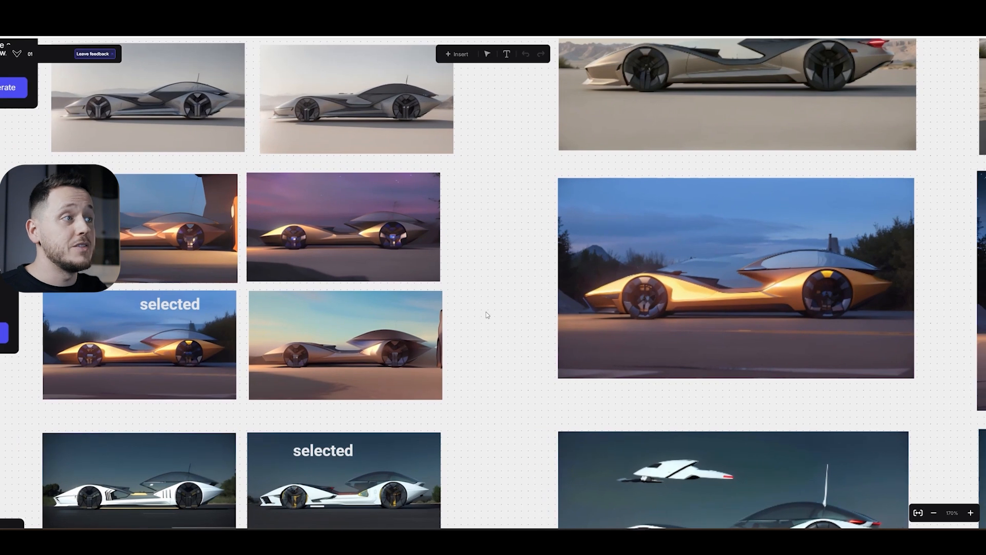
{"action": "left_click_drag", "start_coordinate": [509, 310], "coordinate": [503, 309]}
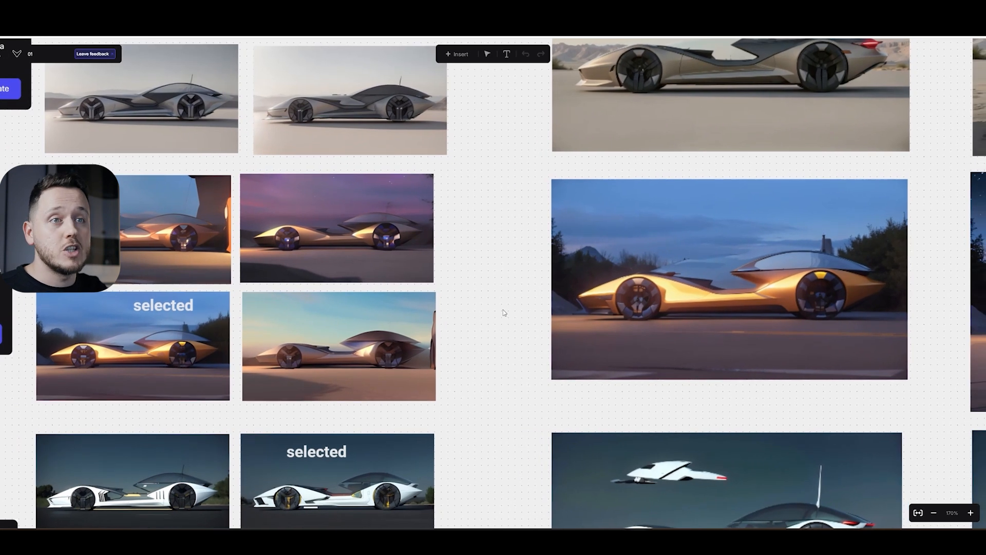
Open the enlarged orange car render for editing and toggle its Futuristic layer to compare it with the base AI image.
{"action": "double_click", "coordinate": [719, 275]}
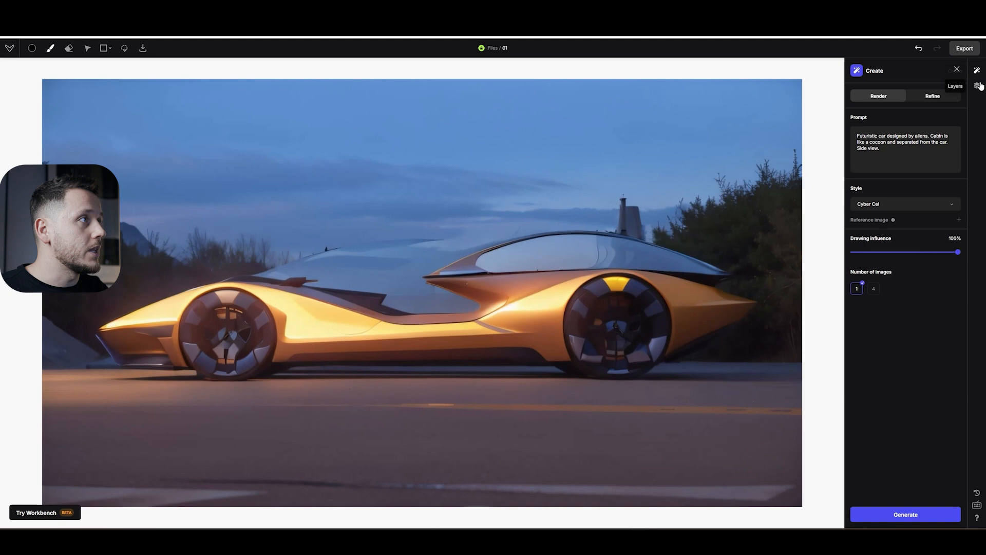
{"action": "left_click", "coordinate": [978, 86]}
{"action": "left_click", "coordinate": [855, 105]}
{"action": "left_click", "coordinate": [854, 105]}
{"action": "left_click", "coordinate": [855, 105]}
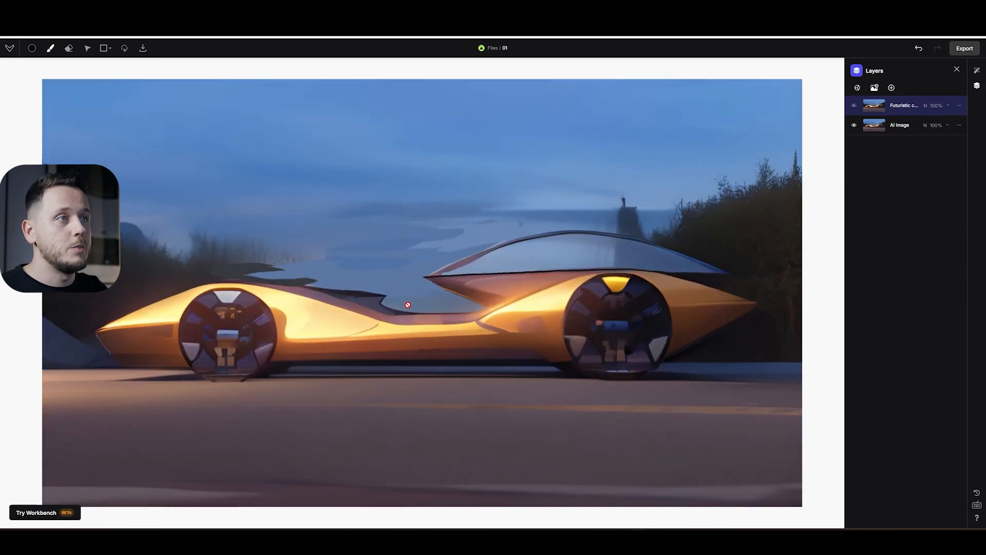
{"action": "left_click", "coordinate": [854, 106]}
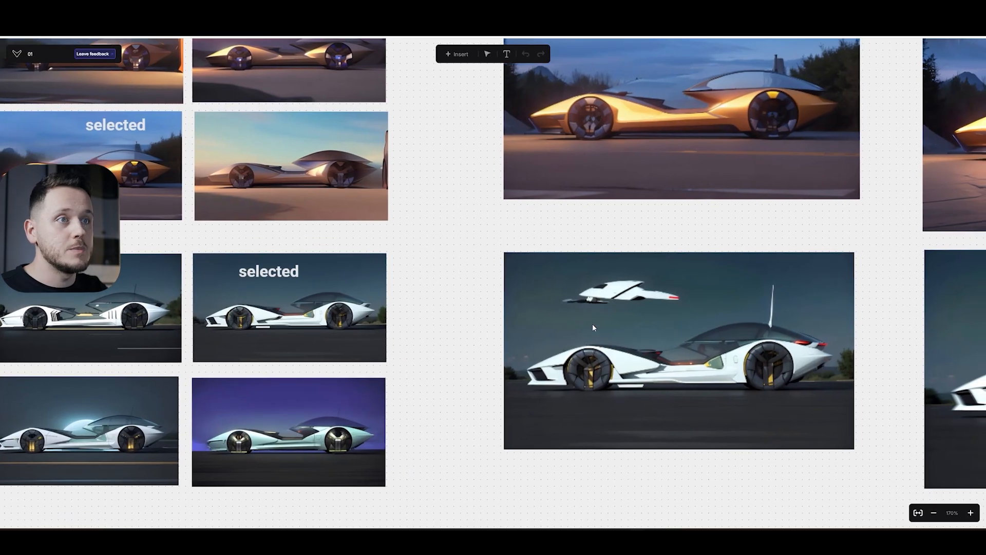
Open the enlarged white car render with the drone for editing and hide the visible layers above the base AI image.
{"action": "mouse_move", "coordinate": [592, 324]}
{"action": "left_mouse_down"}
{"action": "mouse_move", "coordinate": [626, 313]}
{"action": "mouse_move", "coordinate": [606, 299]}
{"action": "mouse_move", "coordinate": [597, 308]}
{"action": "left_mouse_up"}
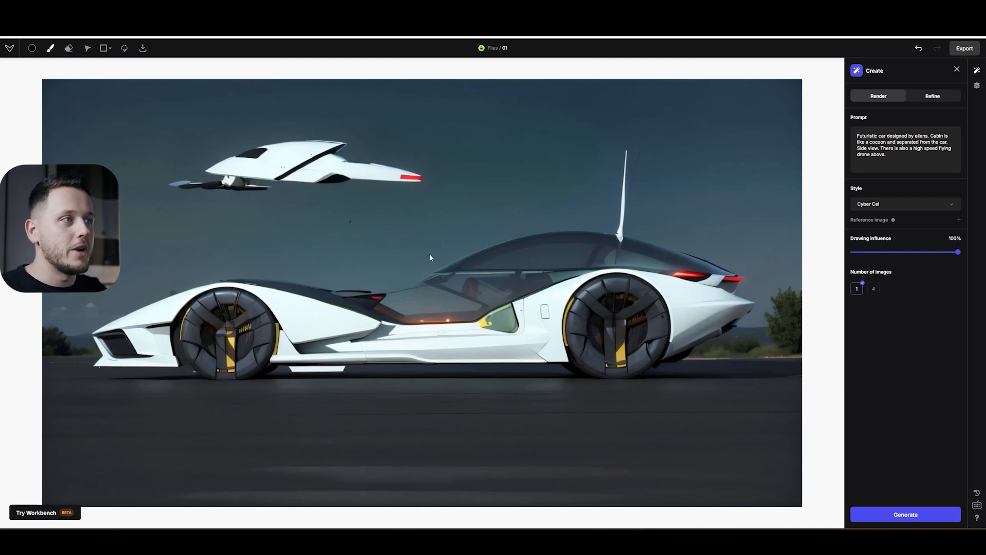
{"action": "left_click", "coordinate": [977, 85]}
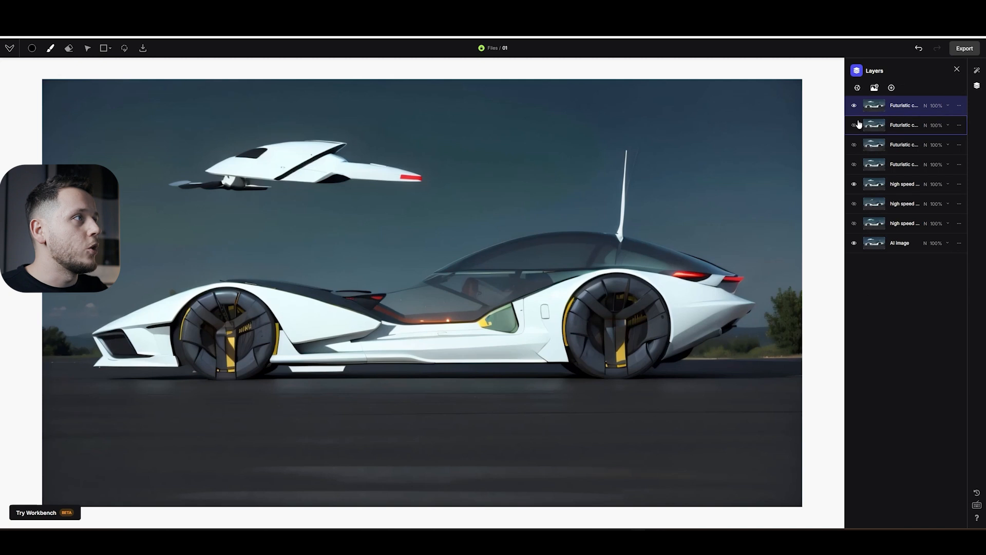
{"action": "left_click", "coordinate": [854, 106]}
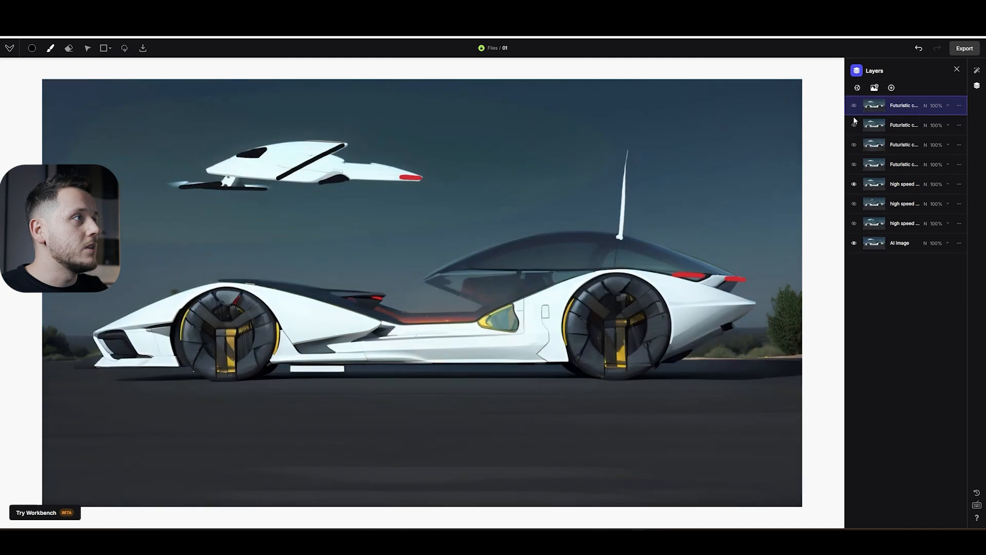
{"action": "left_click", "coordinate": [854, 184]}
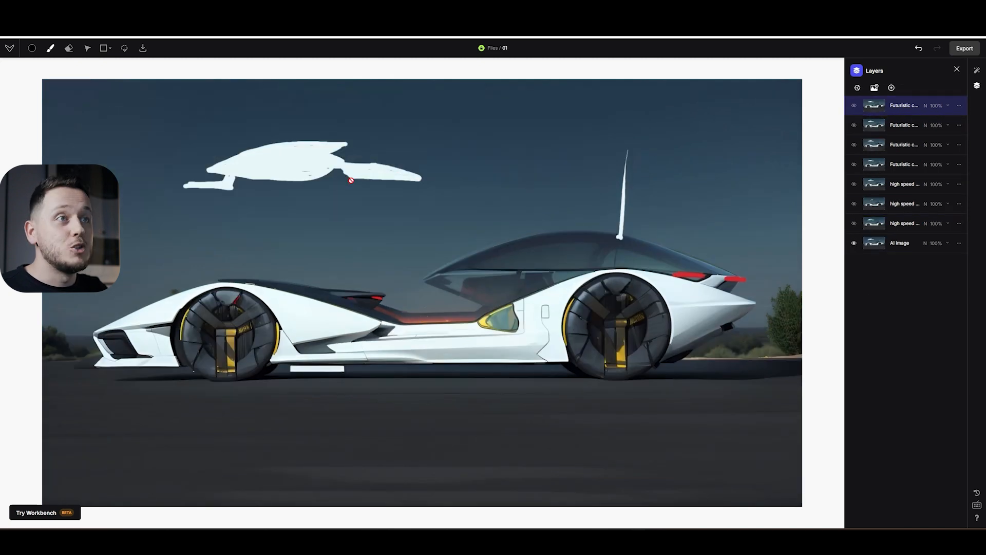
Show the three high speed layers and the four Futuristic layers one by one, from the lowest to the uppermost.
{"action": "left_click", "coordinate": [853, 223]}
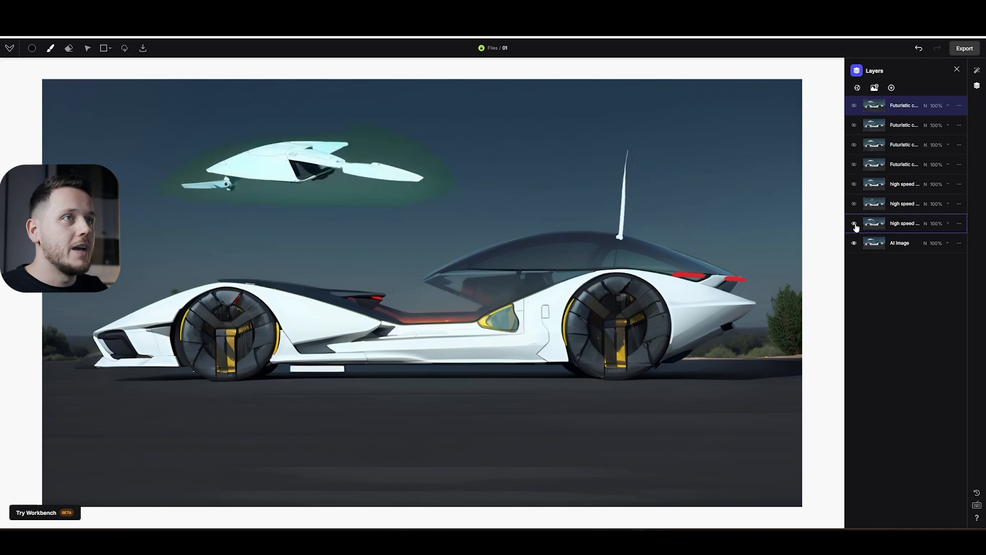
{"action": "left_click", "coordinate": [854, 204]}
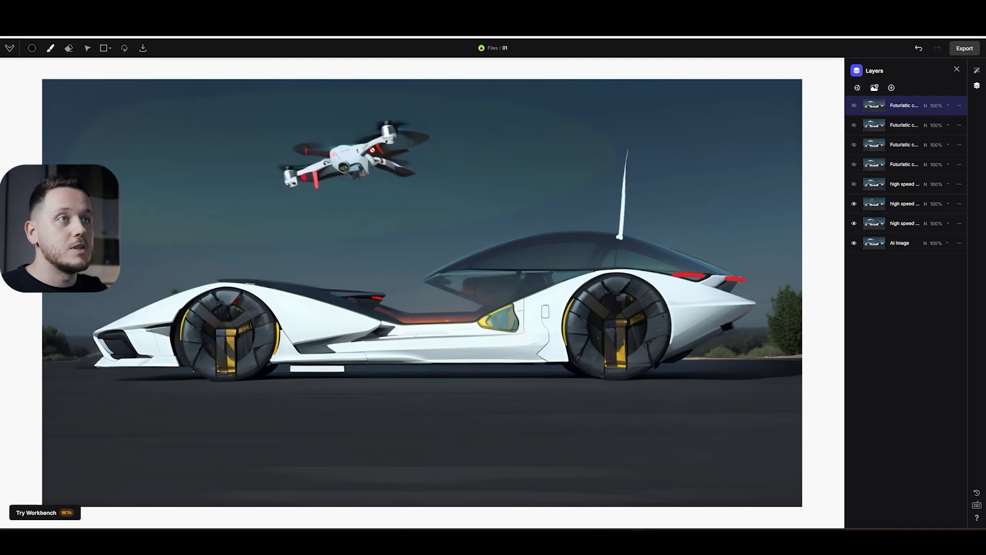
{"action": "left_click", "coordinate": [854, 184]}
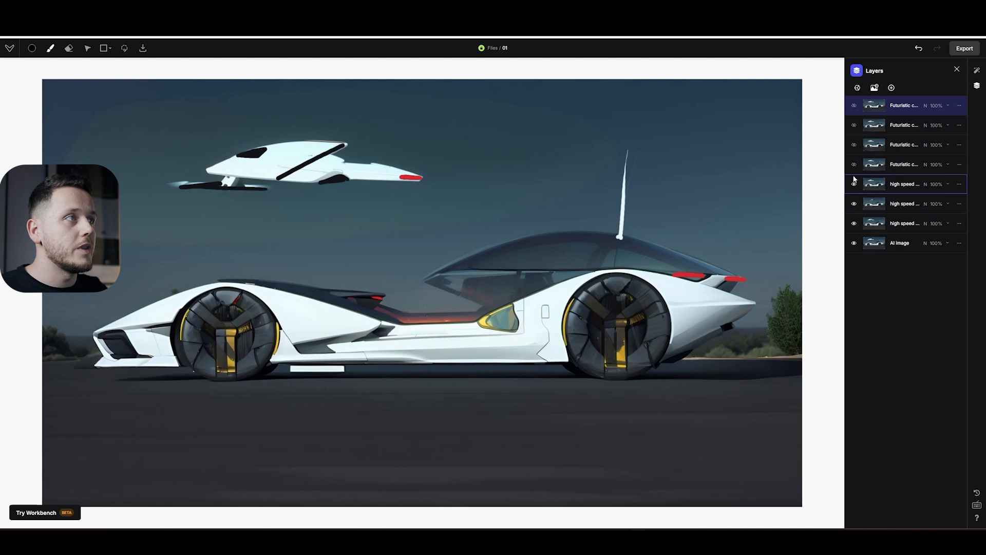
{"action": "left_click", "coordinate": [854, 164]}
{"action": "left_click", "coordinate": [854, 145]}
{"action": "left_click", "coordinate": [854, 124]}
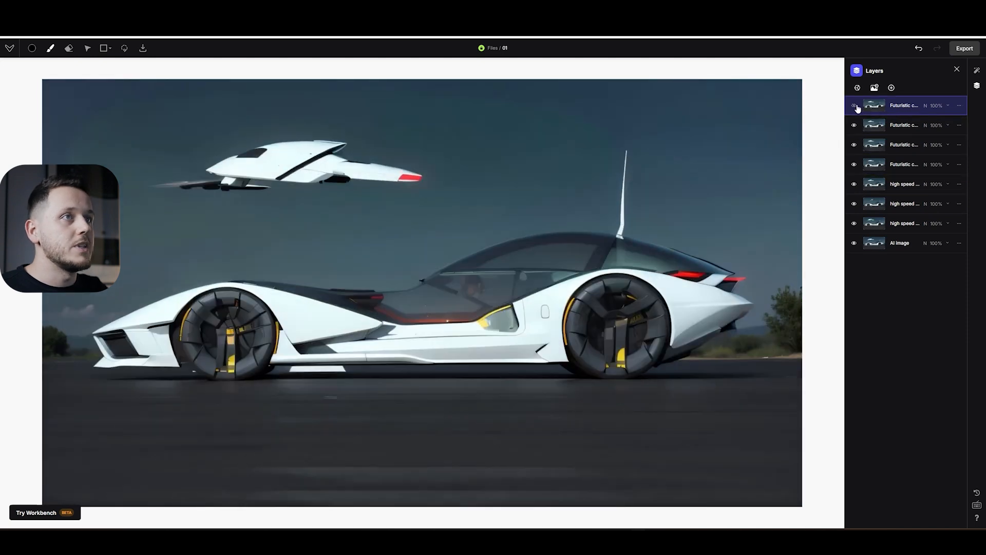
{"action": "left_click", "coordinate": [854, 106]}
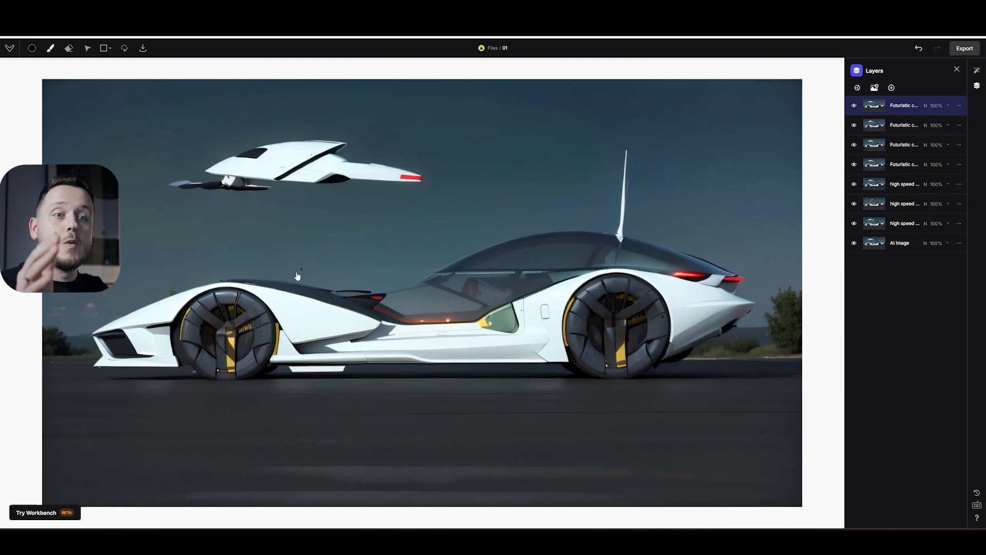
Return to the workbench and compare the desert car render with its larger version that has rocks on the sand.
{"action": "left_click", "coordinate": [50, 516]}
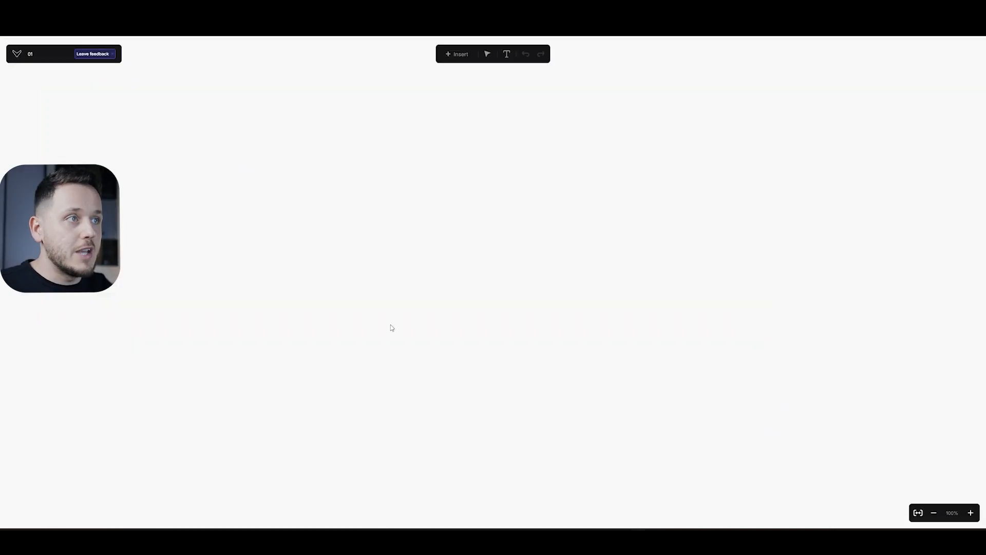
{"action": "left_click_drag", "start_coordinate": [582, 195], "coordinate": [564, 287]}
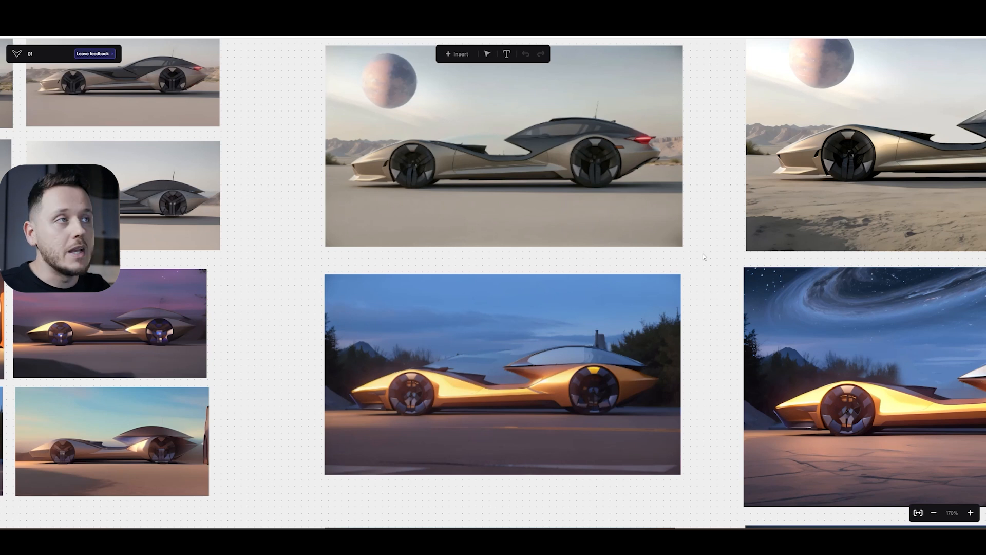
{"action": "left_click_drag", "start_coordinate": [703, 255], "coordinate": [621, 281]}
{"action": "left_click_drag", "start_coordinate": [798, 270], "coordinate": [493, 320]}
{"action": "scroll", "coordinate": [598, 252], "scroll_direction": "up", "scroll_amount": 1}
{"action": "left_click_drag", "start_coordinate": [594, 253], "coordinate": [741, 246]}
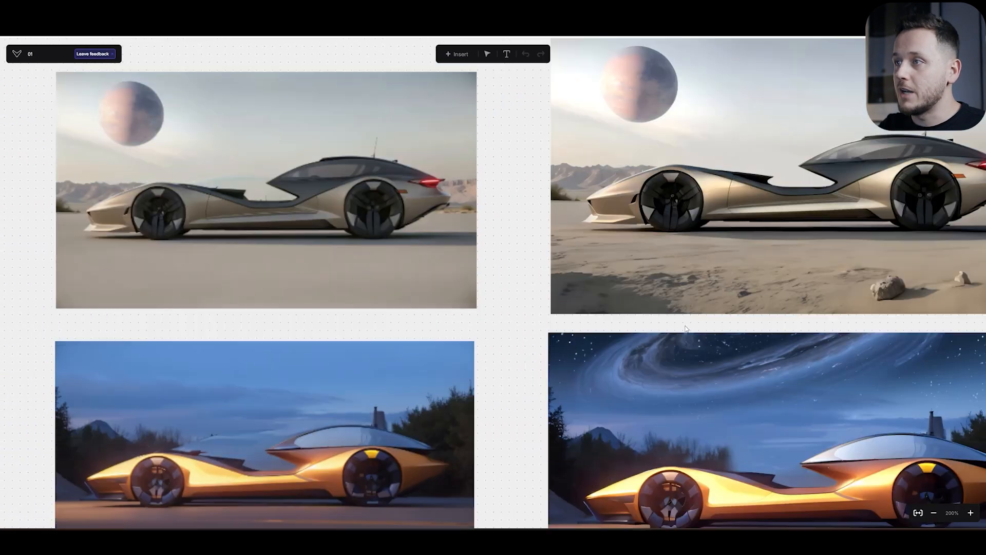
{"action": "left_click_drag", "start_coordinate": [676, 291], "coordinate": [571, 306]}
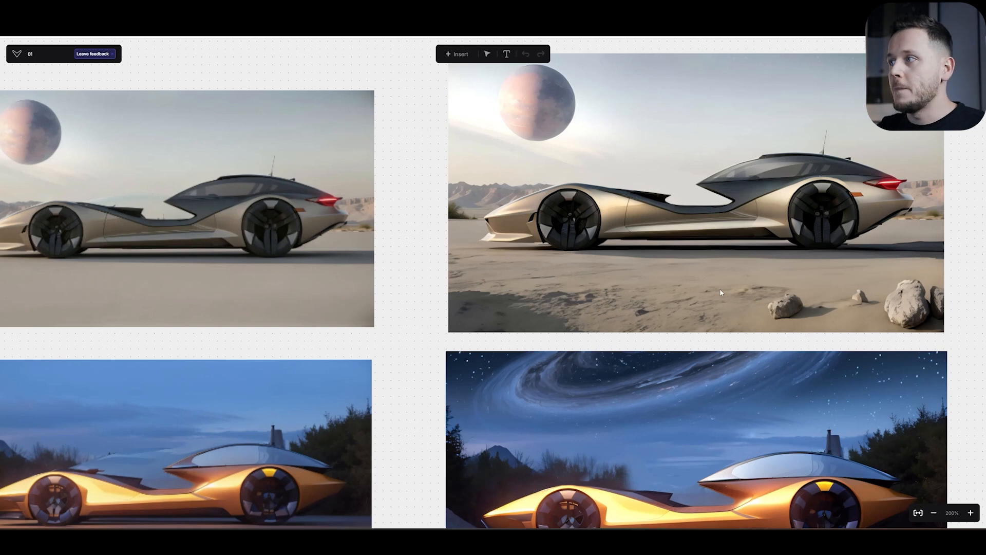
{"action": "left_click_drag", "start_coordinate": [725, 290], "coordinate": [652, 296]}
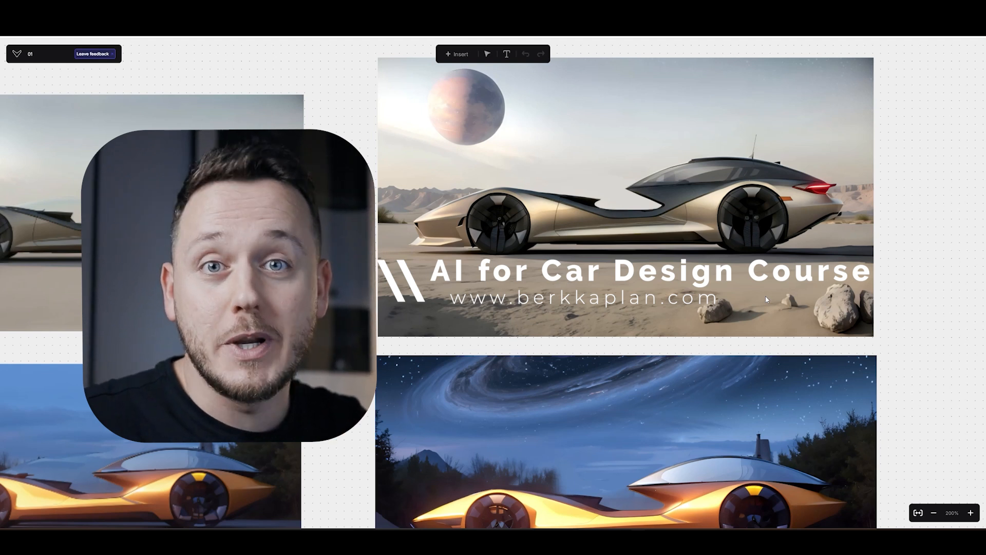
Compare the orange car render with its galaxy-sky version, and check the two desert car versions against each other again.
{"action": "scroll", "coordinate": [495, 218], "scroll_direction": "down", "scroll_amount": 5}
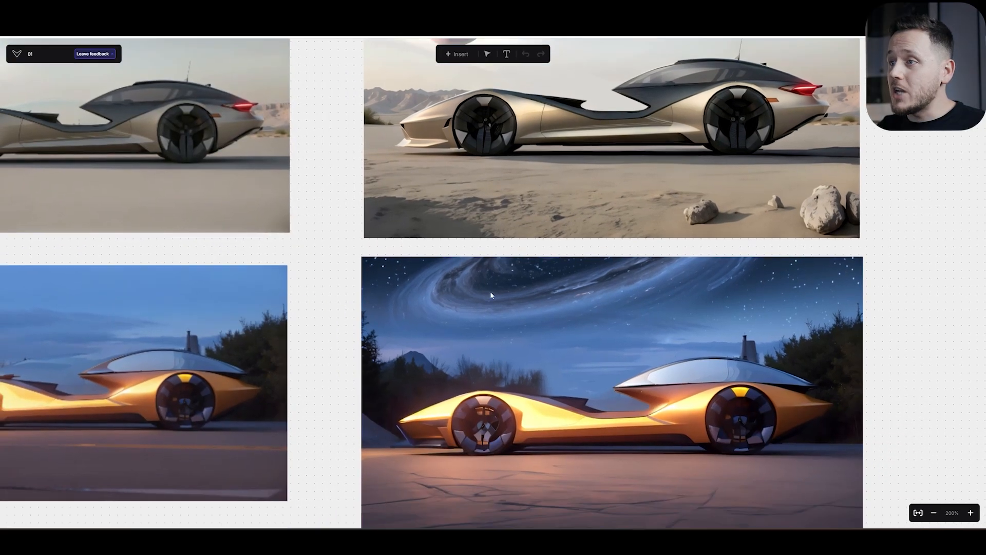
{"action": "scroll", "coordinate": [545, 377], "scroll_direction": "down", "scroll_amount": 1}
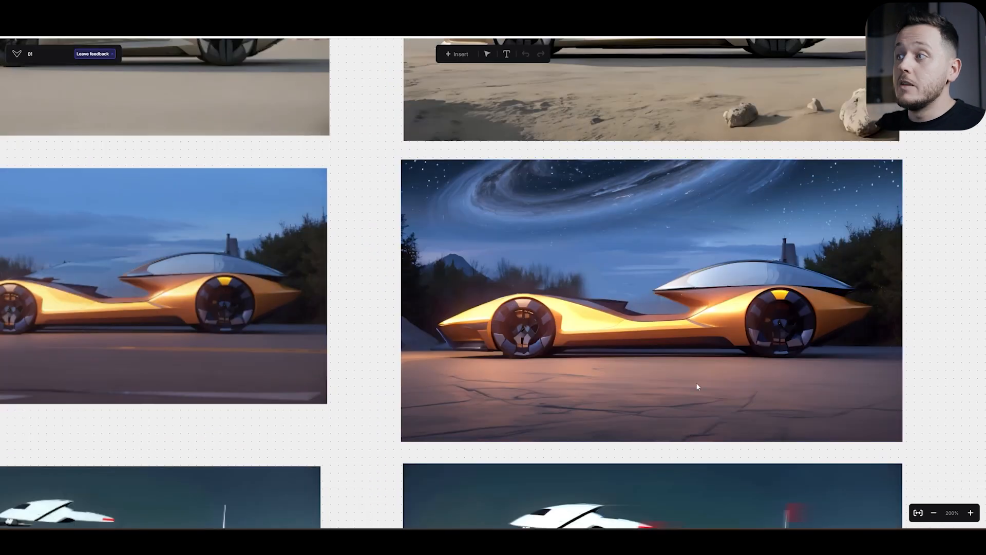
{"action": "left_click_drag", "start_coordinate": [645, 373], "coordinate": [656, 374]}
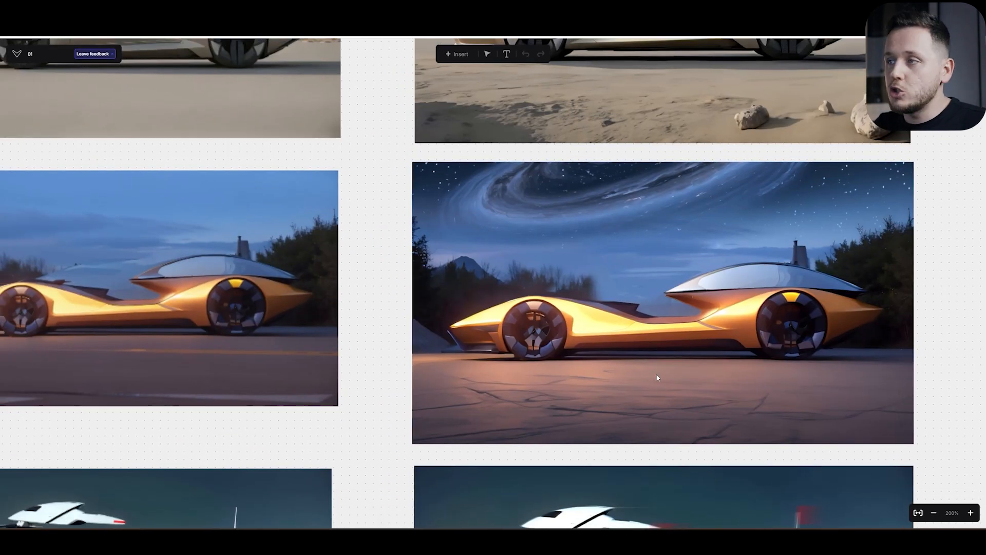
{"action": "scroll", "coordinate": [473, 323], "scroll_direction": "left", "scroll_amount": 1}
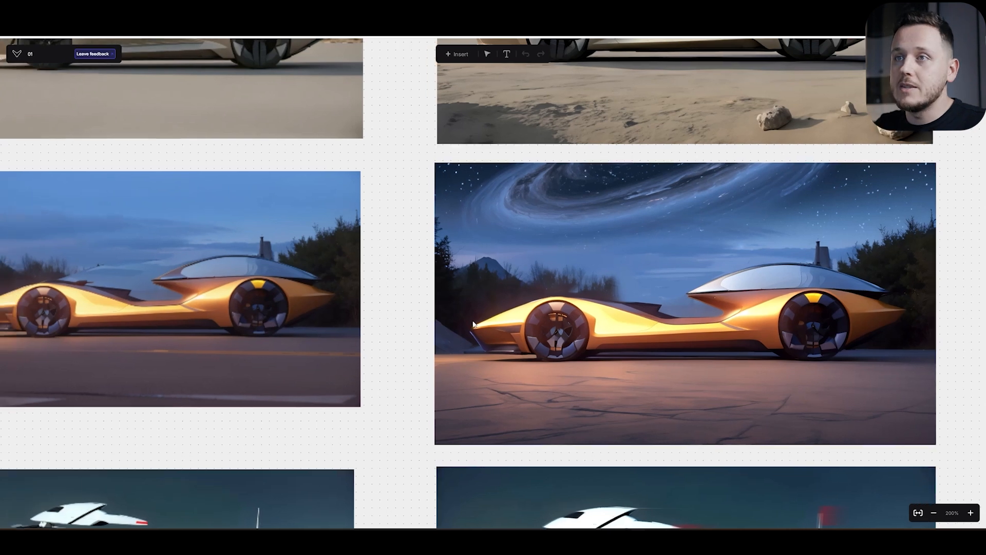
{"action": "scroll", "coordinate": [473, 324], "scroll_direction": "left", "scroll_amount": 5}
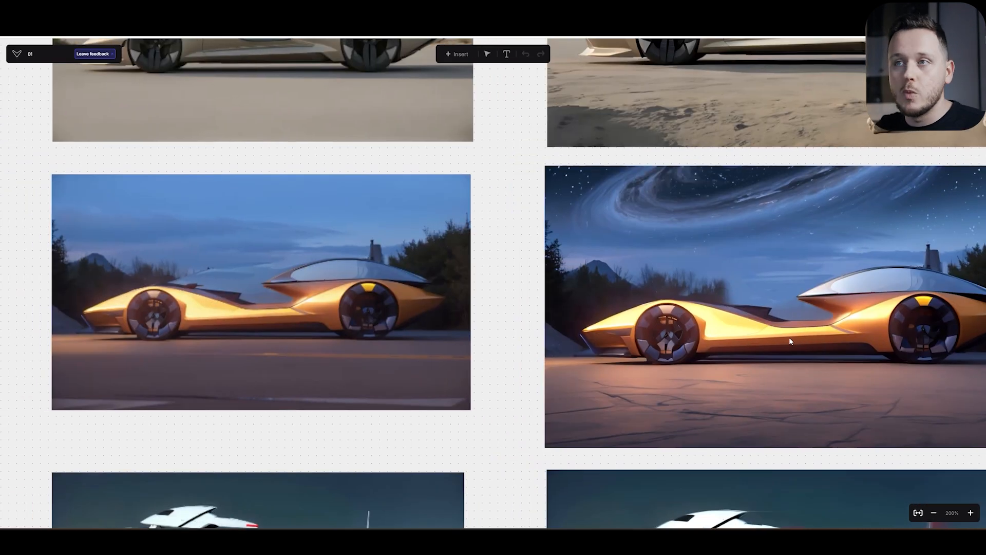
{"action": "scroll", "coordinate": [643, 355], "scroll_direction": "up", "scroll_amount": 7}
{"action": "scroll", "coordinate": [642, 354], "scroll_direction": "right", "scroll_amount": 4}
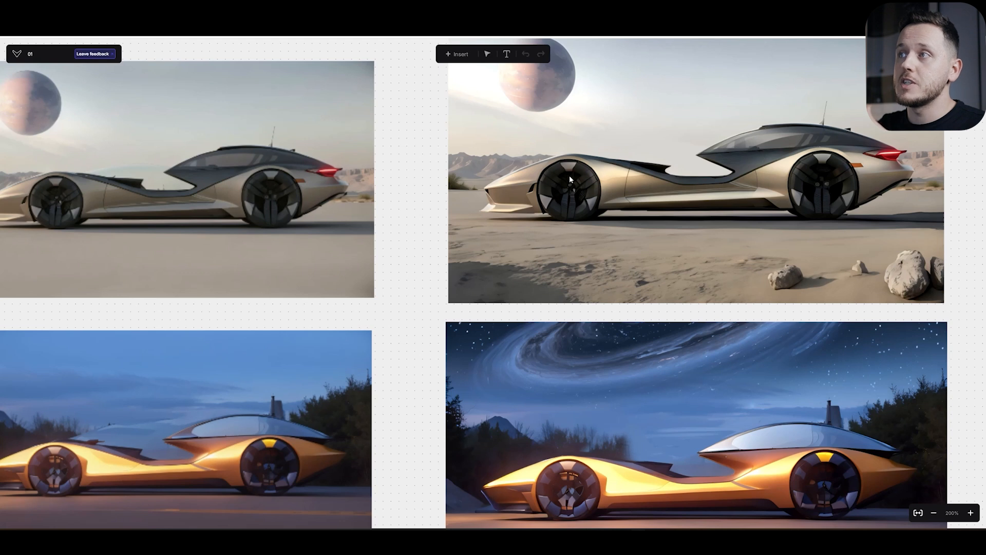
{"action": "scroll", "coordinate": [640, 181], "scroll_direction": "left", "scroll_amount": 1}
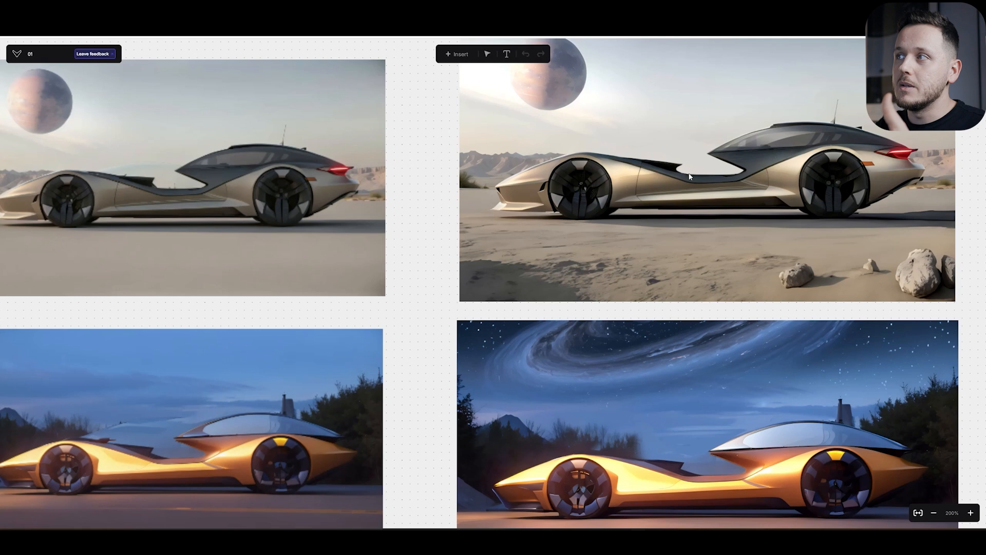
{"action": "scroll", "coordinate": [726, 162], "scroll_direction": "left", "scroll_amount": 5}
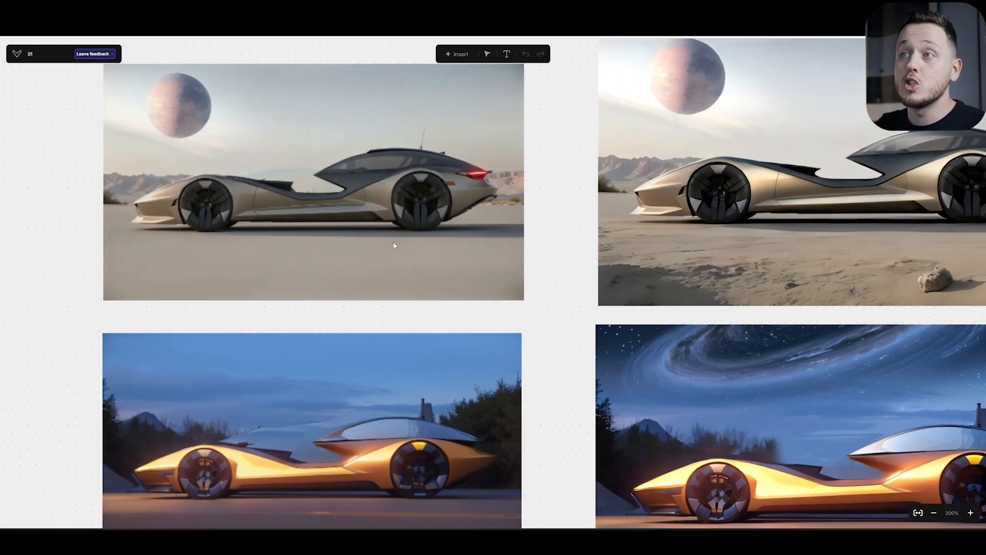
{"action": "scroll", "coordinate": [655, 243], "scroll_direction": "down", "scroll_amount": 3}
{"action": "scroll", "coordinate": [655, 243], "scroll_direction": "right", "scroll_amount": 3}
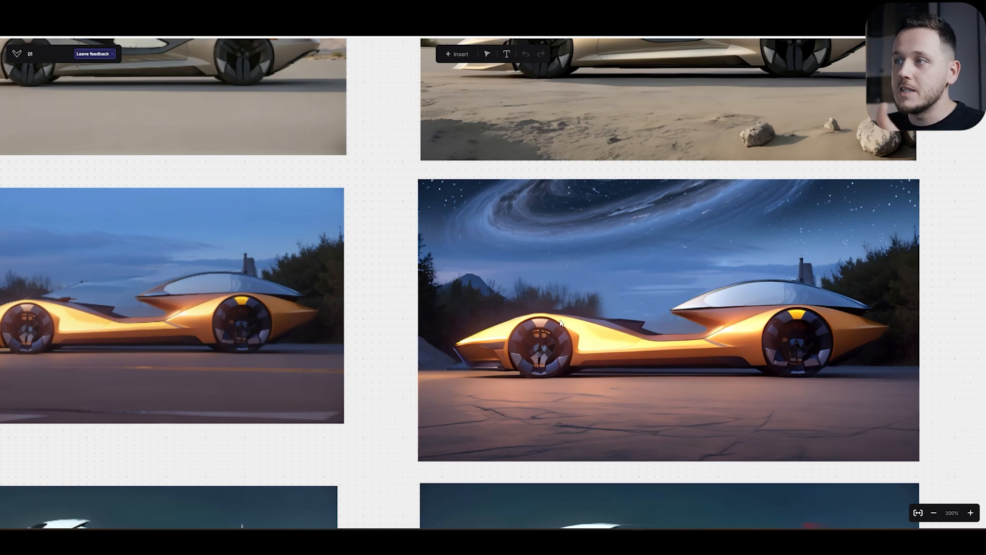
{"action": "scroll", "coordinate": [561, 322], "scroll_direction": "left", "scroll_amount": 5}
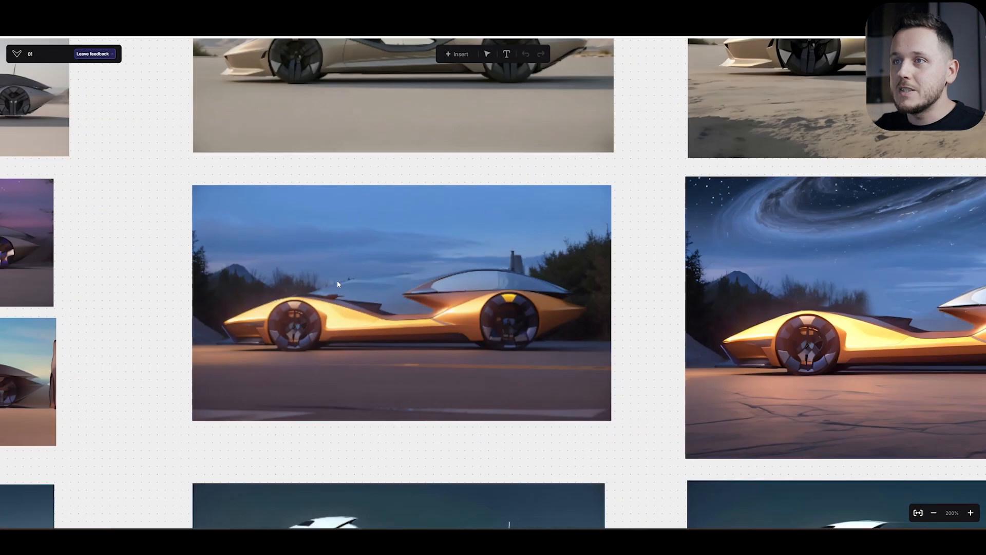
{"action": "scroll", "coordinate": [498, 340], "scroll_direction": "right", "scroll_amount": 5}
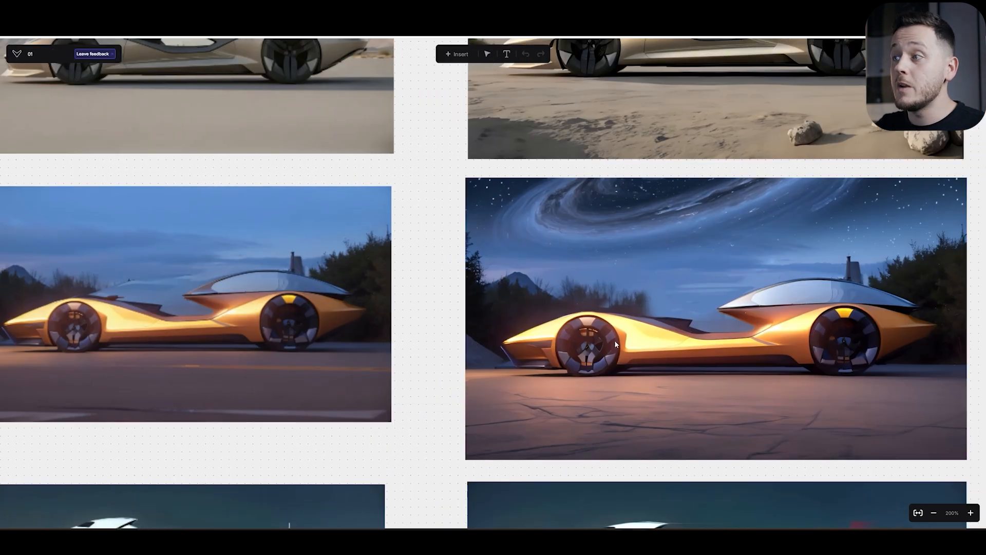
{"action": "scroll", "coordinate": [612, 343], "scroll_direction": "right", "scroll_amount": 2}
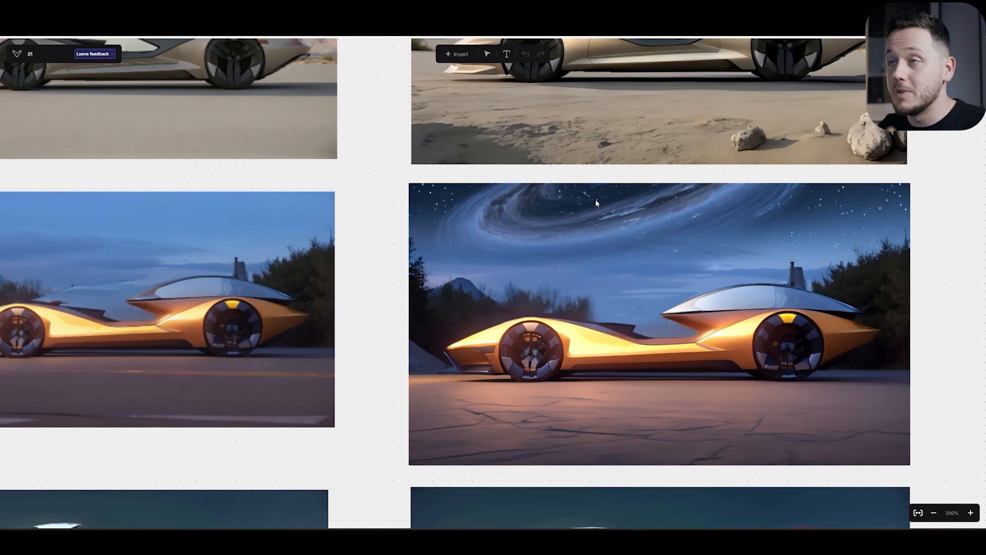
Compare the white car and drone render with its motion-blurred version, examining the wheels, lights and antenna.
{"action": "scroll", "coordinate": [600, 205], "scroll_direction": "down", "scroll_amount": 5}
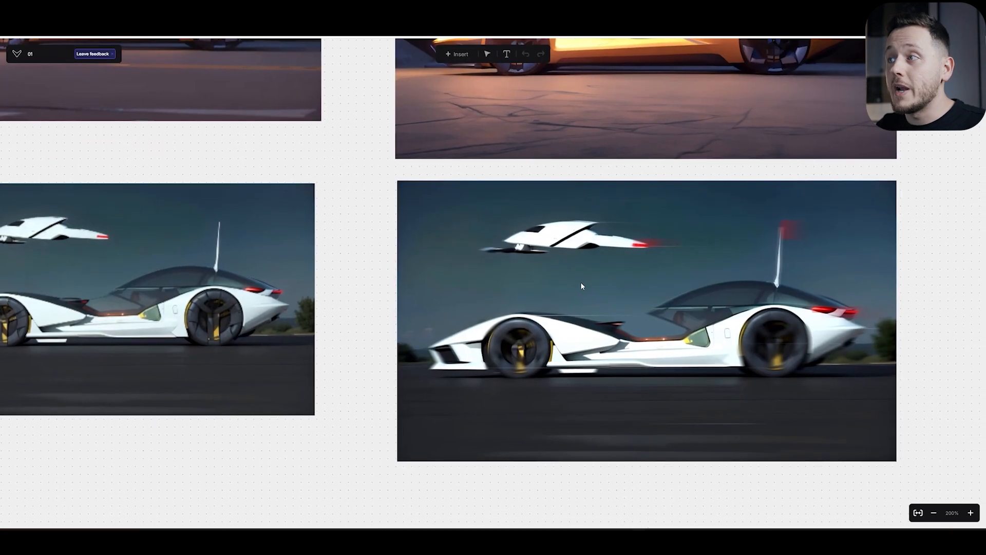
{"action": "scroll", "coordinate": [582, 285], "scroll_direction": "right", "scroll_amount": 2}
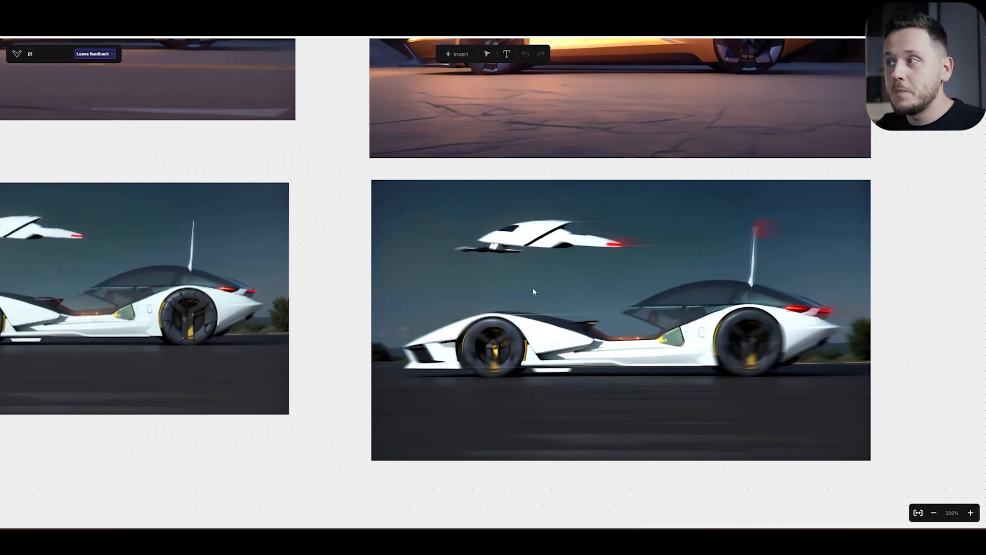
{"action": "left_click_drag", "start_coordinate": [539, 289], "coordinate": [627, 297]}
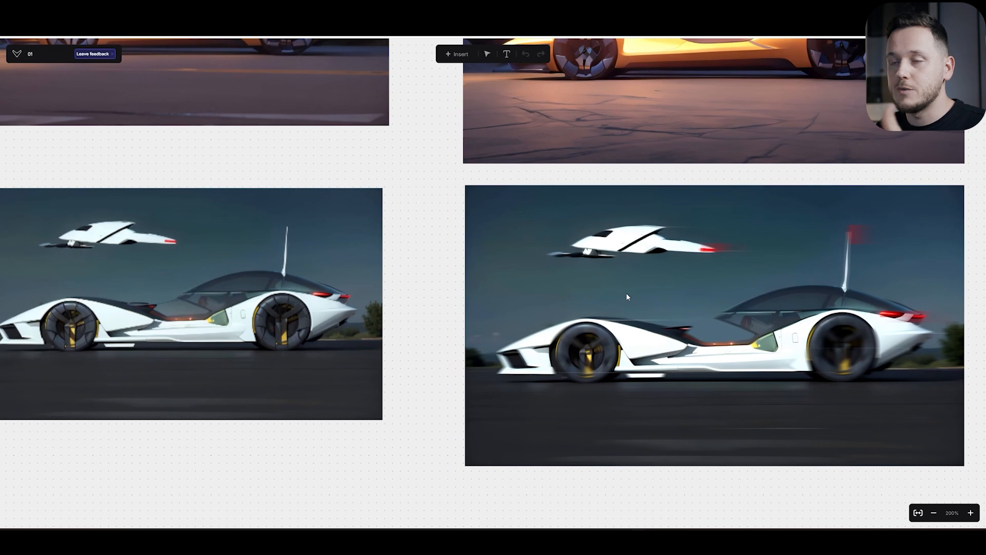
{"action": "scroll", "coordinate": [354, 314], "scroll_direction": "left", "scroll_amount": 6}
{"action": "scroll", "coordinate": [354, 313], "scroll_direction": "left", "scroll_amount": 1}
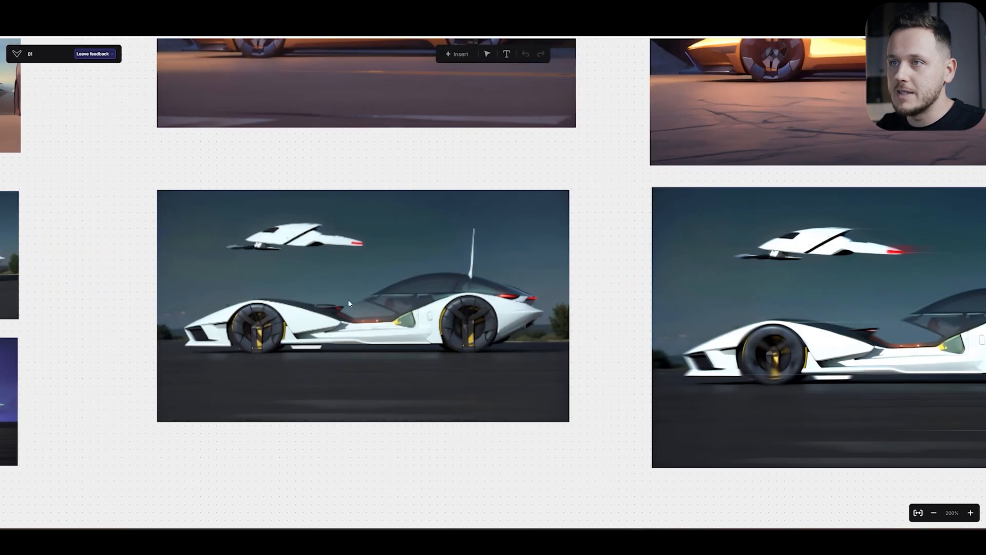
{"action": "scroll", "coordinate": [362, 306], "scroll_direction": "right", "scroll_amount": 7}
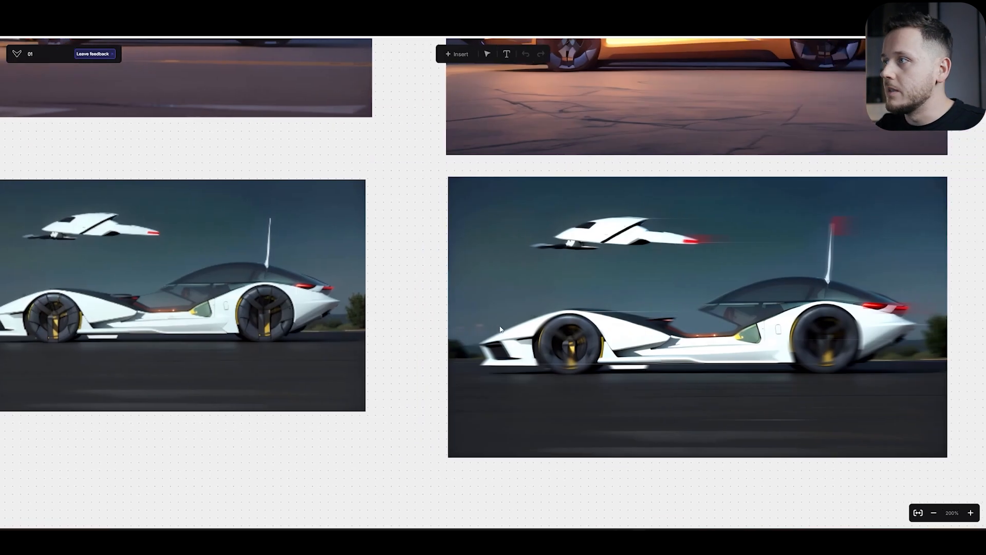
{"action": "scroll", "coordinate": [504, 329], "scroll_direction": "left", "scroll_amount": 1}
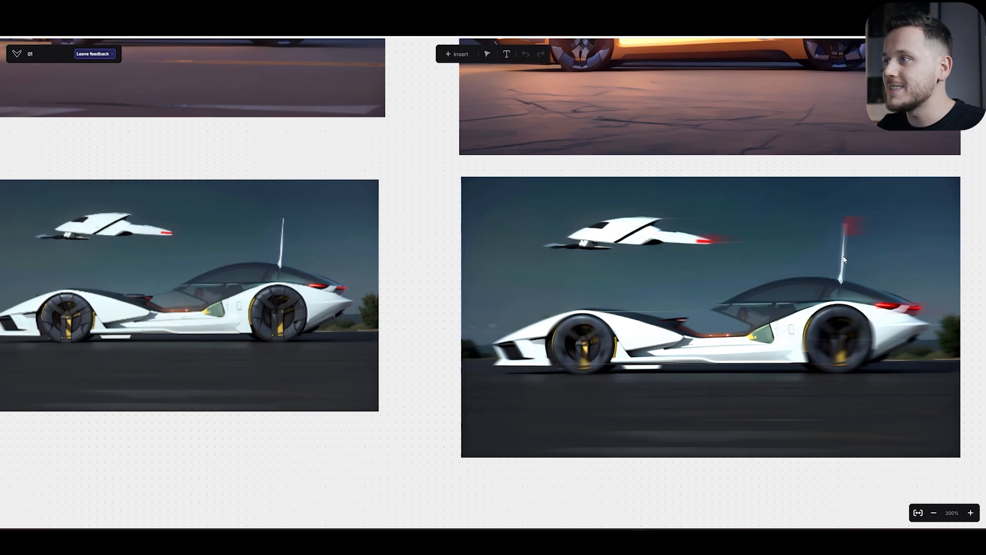
{"action": "scroll", "coordinate": [612, 282], "scroll_direction": "right", "scroll_amount": 2}
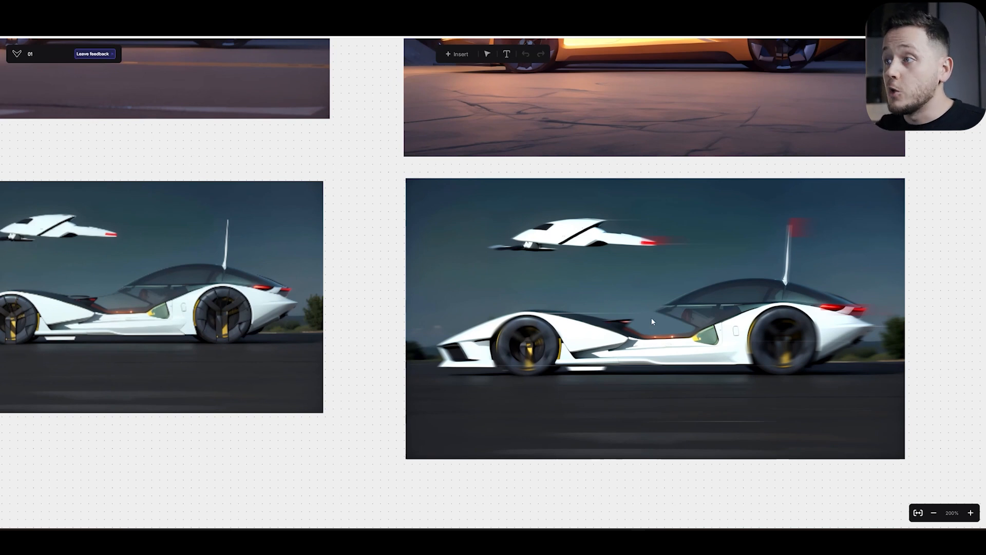
{"action": "scroll", "coordinate": [651, 317], "scroll_direction": "right", "scroll_amount": 1}
{"action": "scroll", "coordinate": [652, 318], "scroll_direction": "up", "scroll_amount": 1}
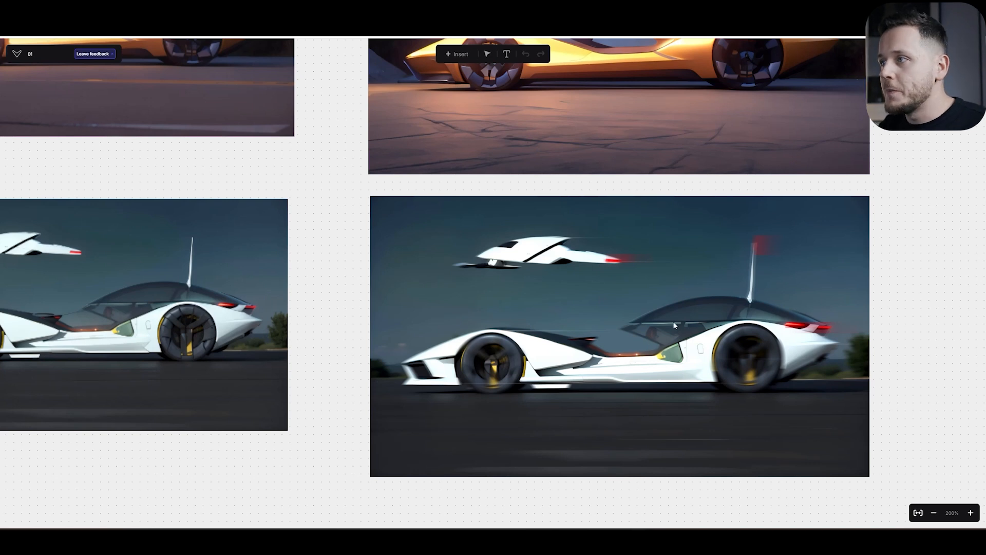
Review the whole board from the sketch and prompts to the generated variations, ending on the three final renders.
{"action": "scroll", "coordinate": [673, 321], "scroll_direction": "down", "scroll_amount": 10}
{"action": "scroll", "coordinate": [524, 315], "scroll_direction": "up", "scroll_amount": 2}
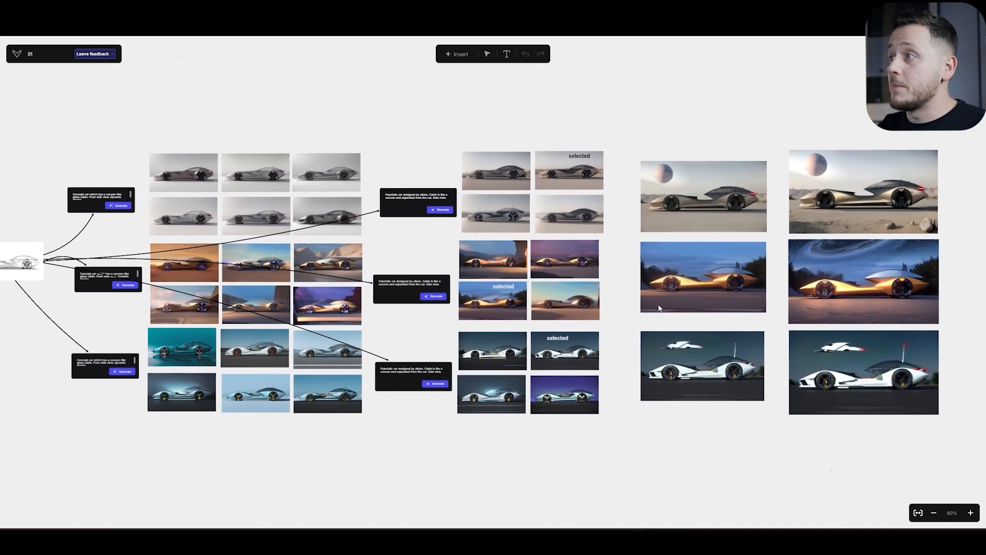
{"action": "left_click_drag", "start_coordinate": [659, 308], "coordinate": [712, 308]}
{"action": "scroll", "coordinate": [587, 311], "scroll_direction": "right", "scroll_amount": 6}
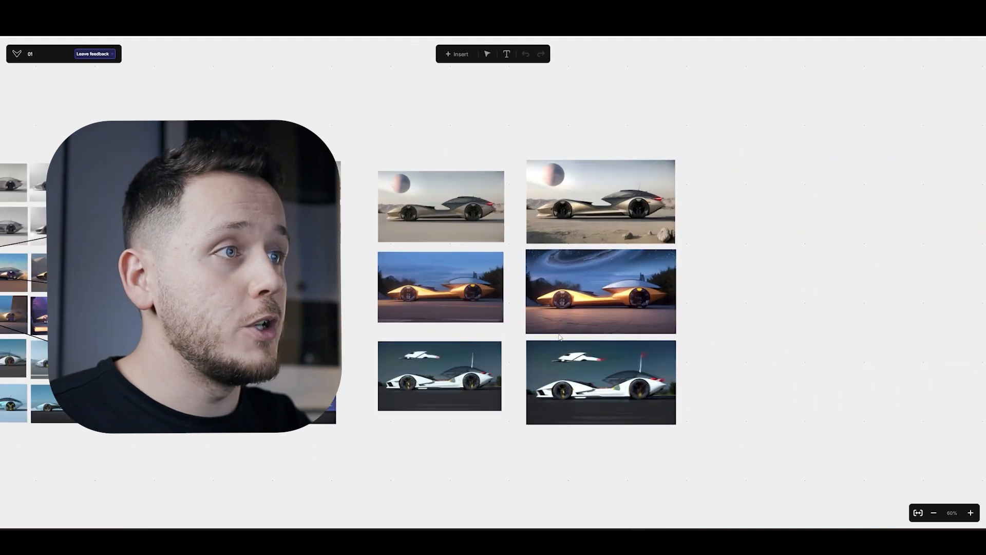
{"action": "scroll", "coordinate": [586, 312], "scroll_direction": "up", "scroll_amount": 5}
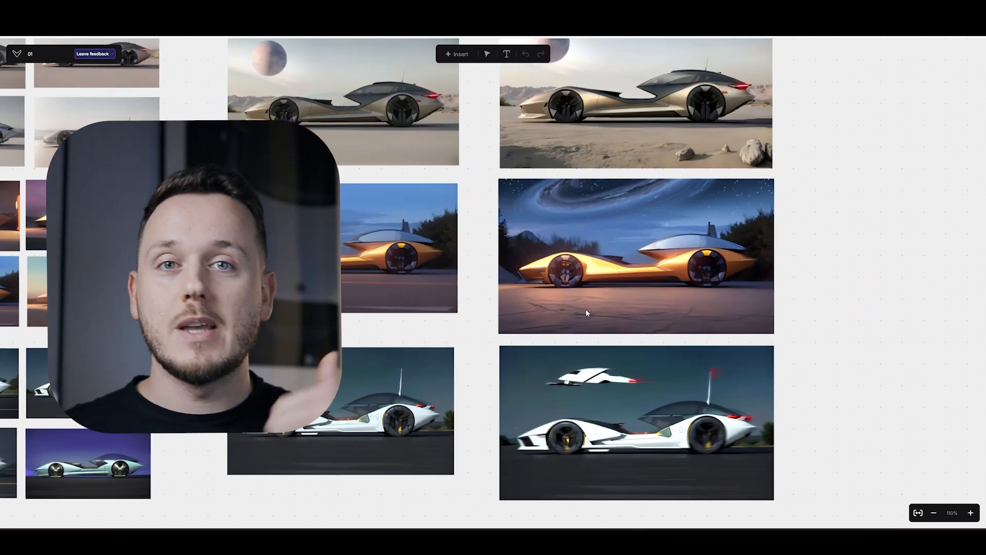